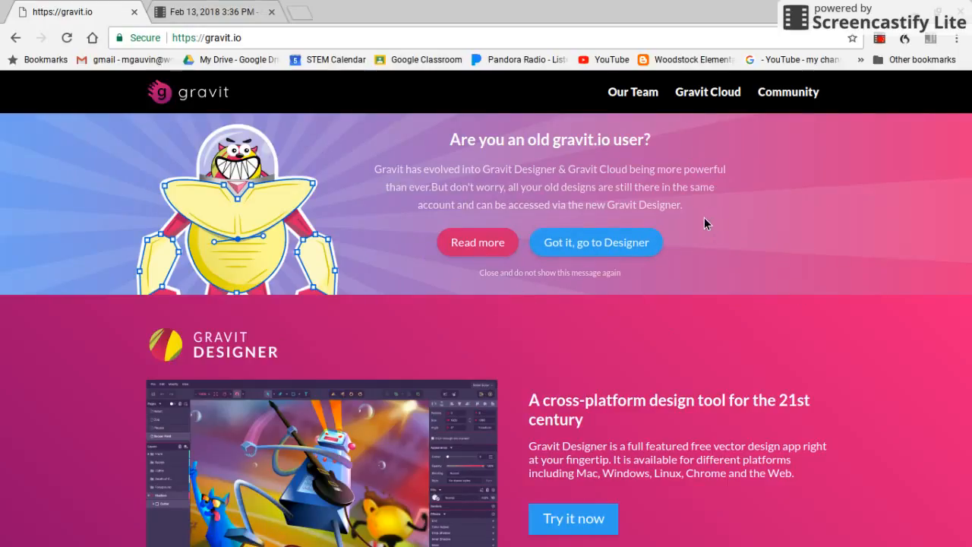
# Open Gravit Designer from the gravit.io home page.
pyautogui.scroll(-8, 636, 278)
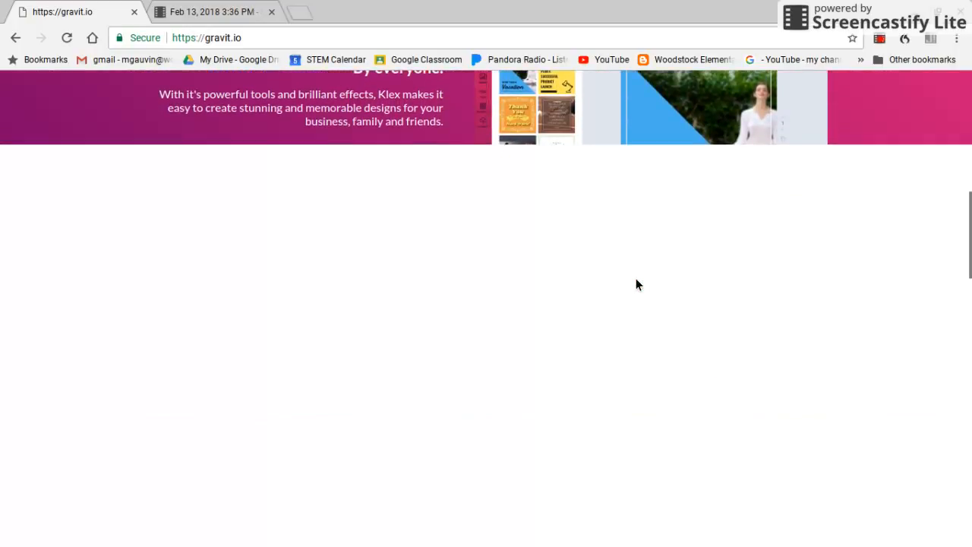
pyautogui.scroll(8, 636, 278)
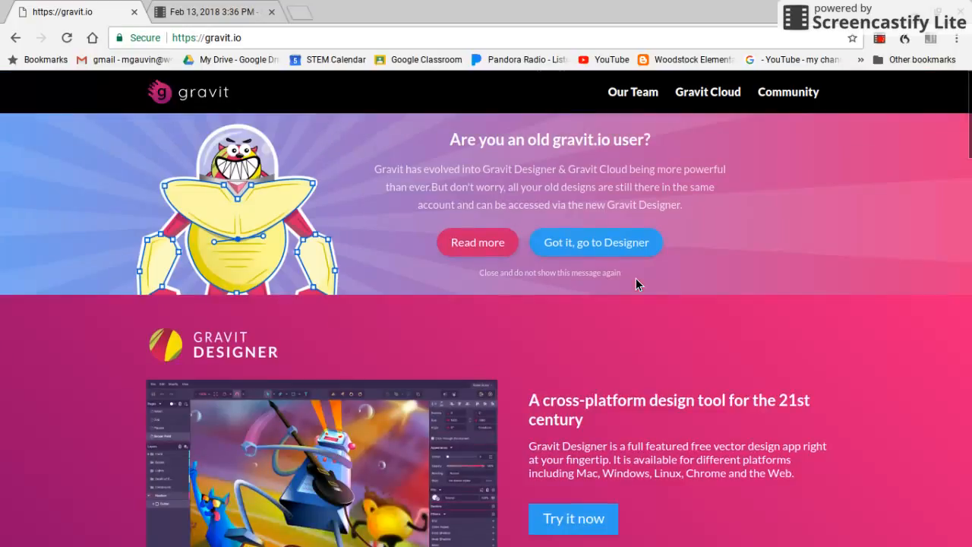
pyautogui.click(591, 243)
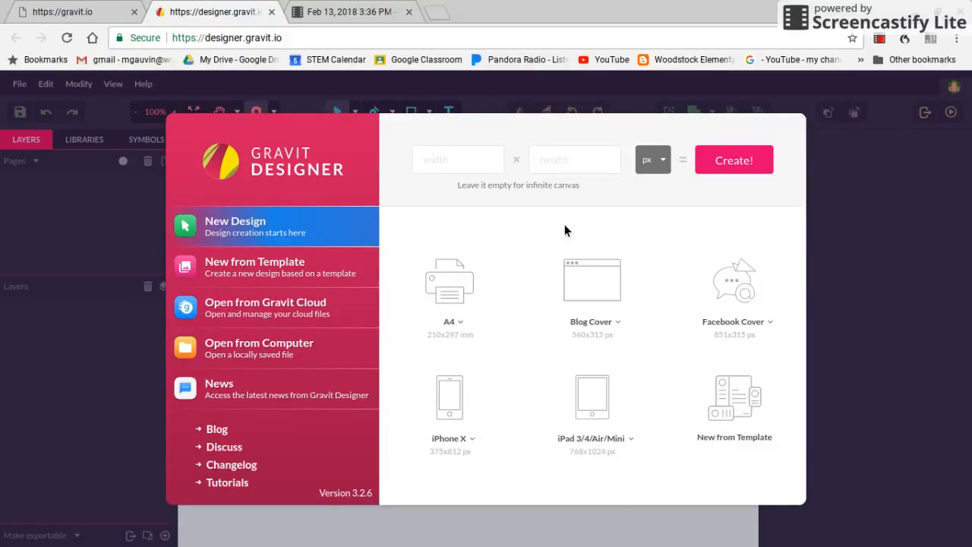
pyautogui.click(252, 267)
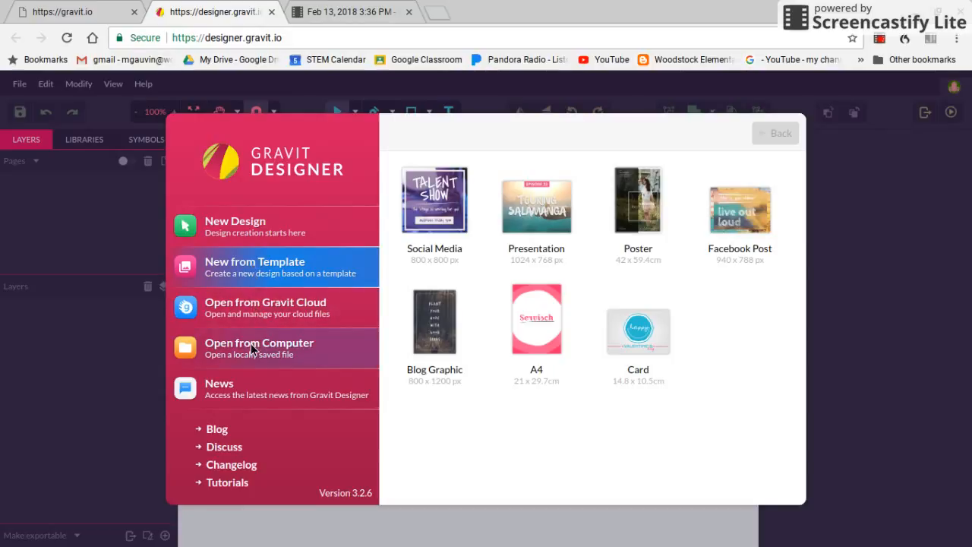
pyautogui.click(262, 311)
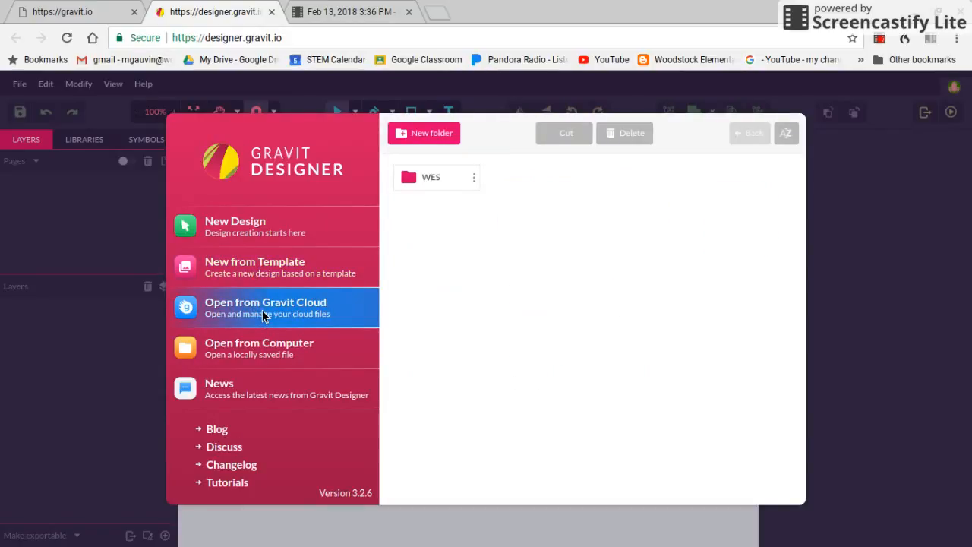
pyautogui.click(261, 235)
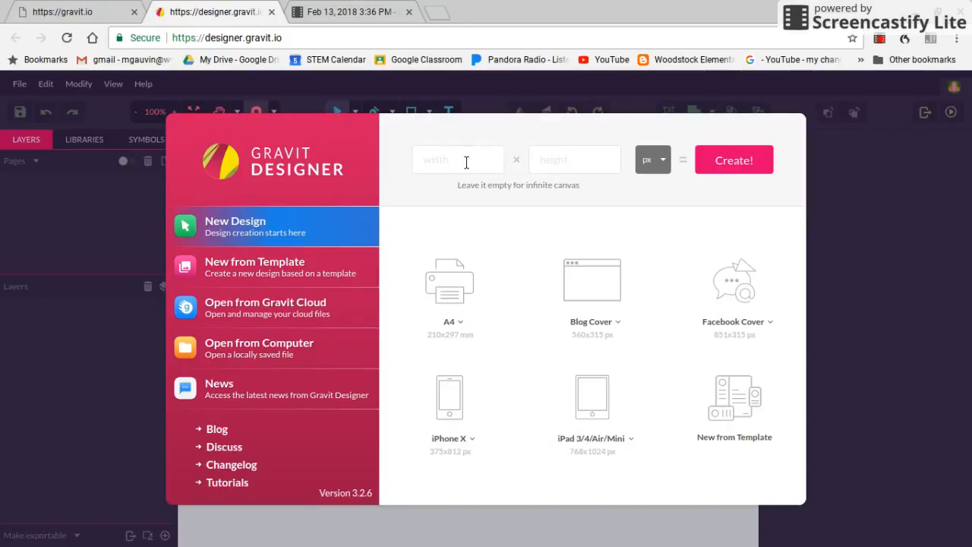
# Create a new design with a canvas 32 in wide and 20 in high.
pyautogui.click(662, 159)
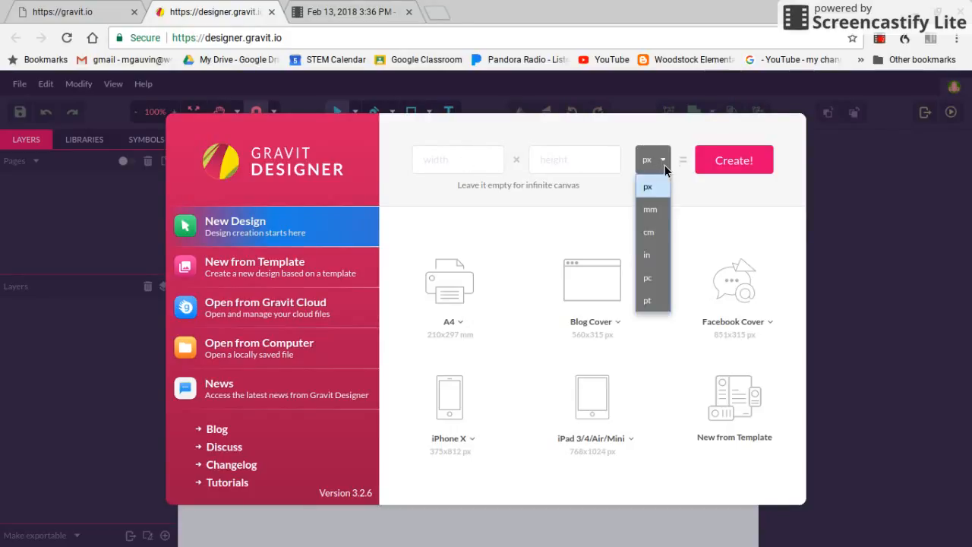
pyautogui.click(646, 258)
pyautogui.click(423, 154)
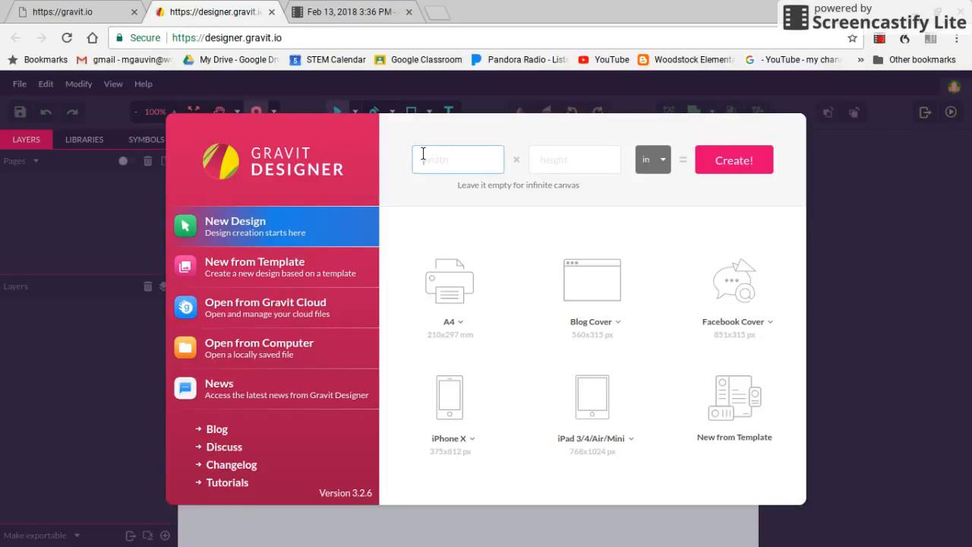
pyautogui.write('32')
pyautogui.click(534, 161)
pyautogui.write('20')
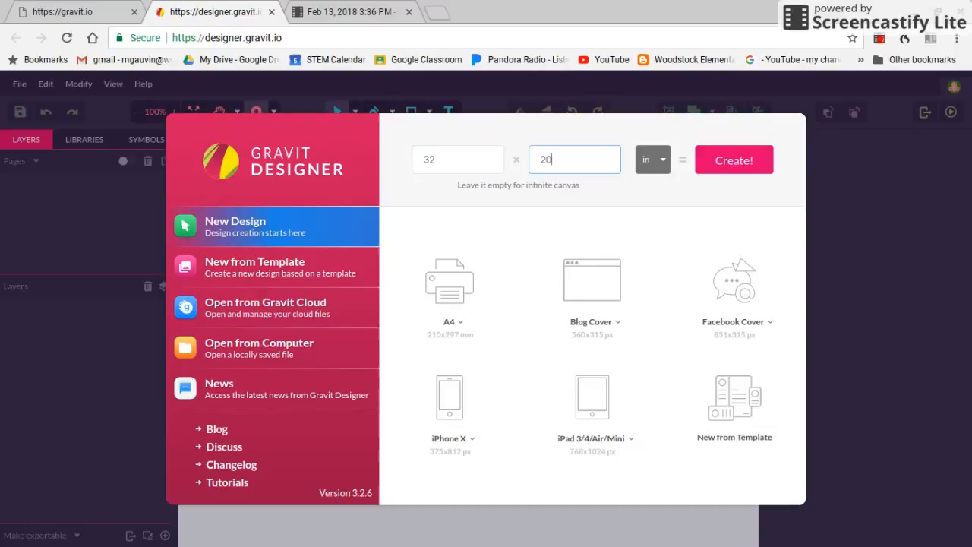
pyautogui.click(718, 160)
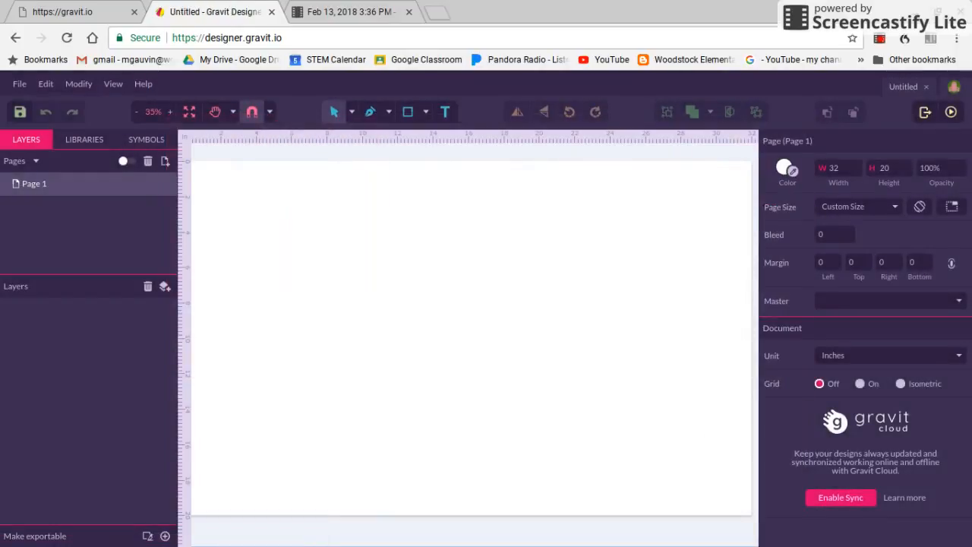
# Look over the blank page at different magnifications, finishing with the whole page in view at 25%.
pyautogui.hscroll(-2, 500, 324)
pyautogui.scroll(-1, 501, 324)
pyautogui.hscroll(1, 501, 325)
pyautogui.scroll(1, 501, 324)
pyautogui.hscroll(1, 501, 324)
pyautogui.scroll(-1, 500, 324)
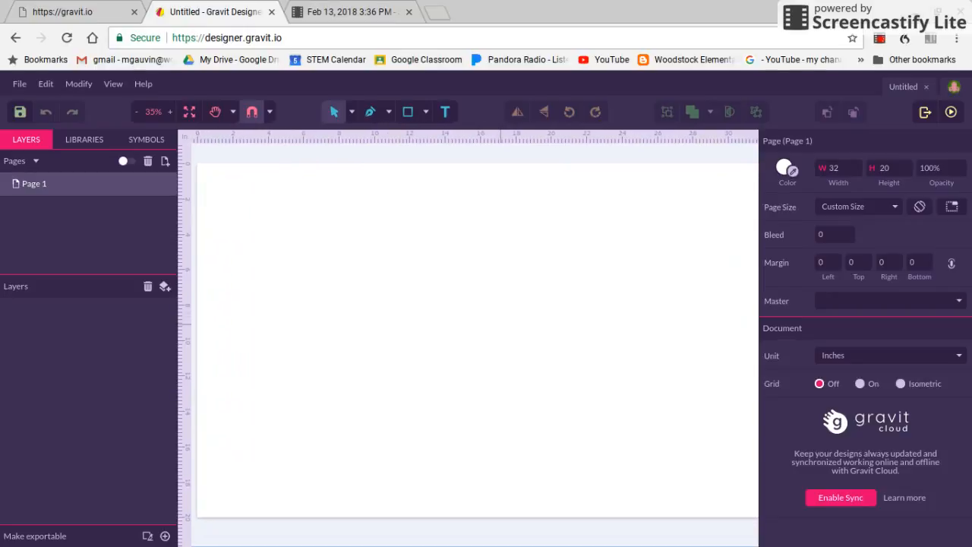
pyautogui.hscroll(1, 500, 325)
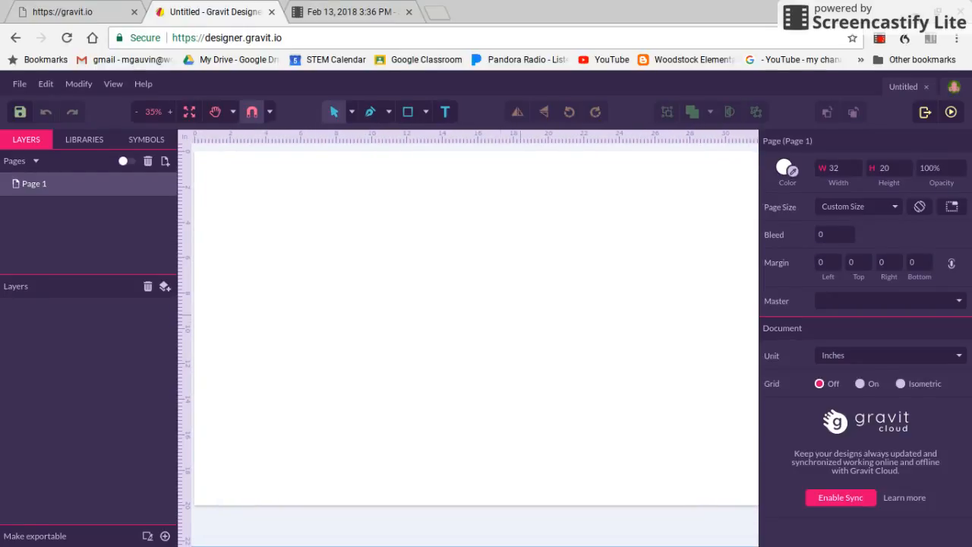
pyautogui.click(136, 111)
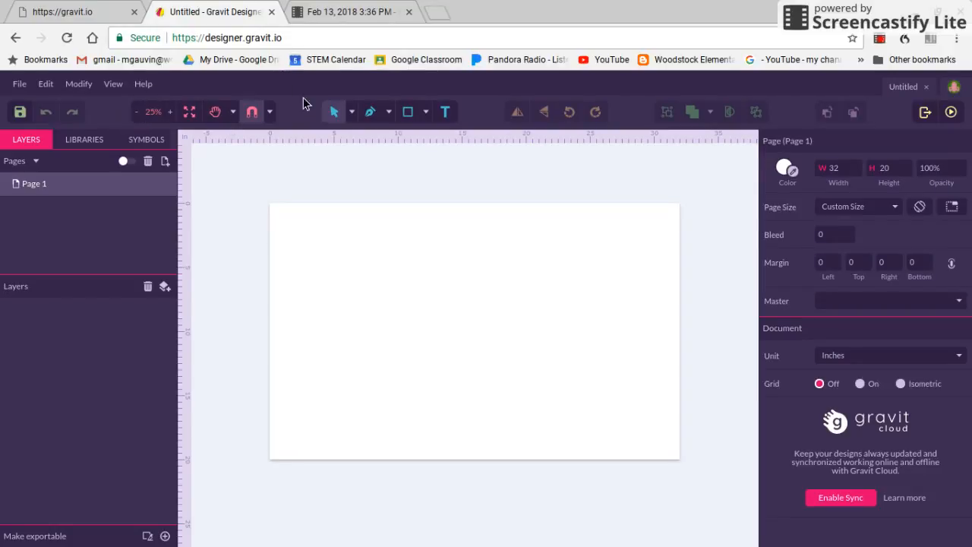
pyautogui.click(168, 111)
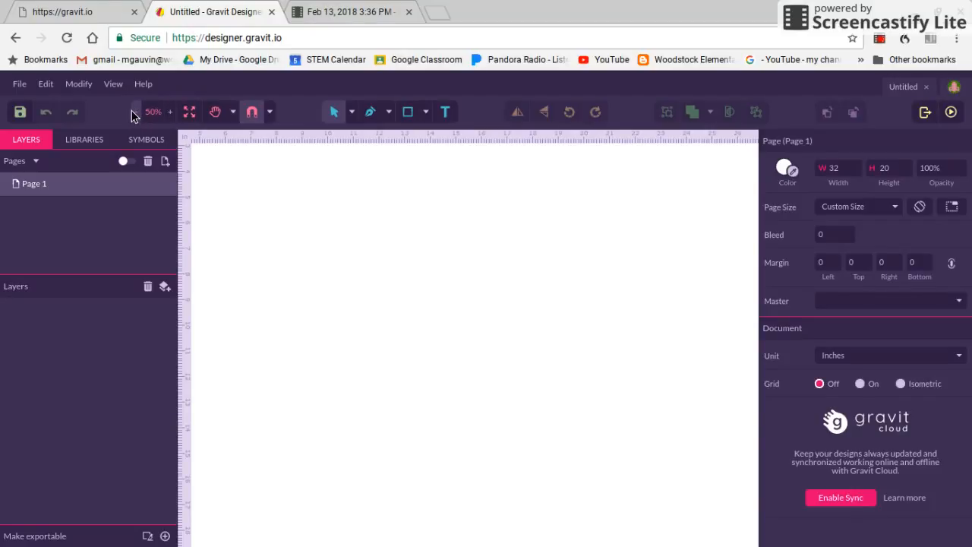
pyautogui.click(136, 111)
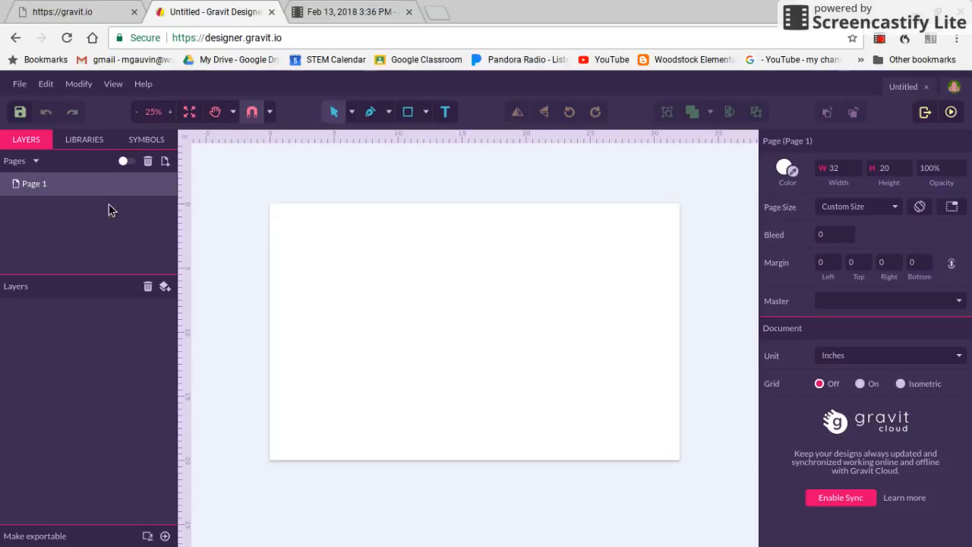
# Show the grid on the canvas.
pyautogui.click(113, 85)
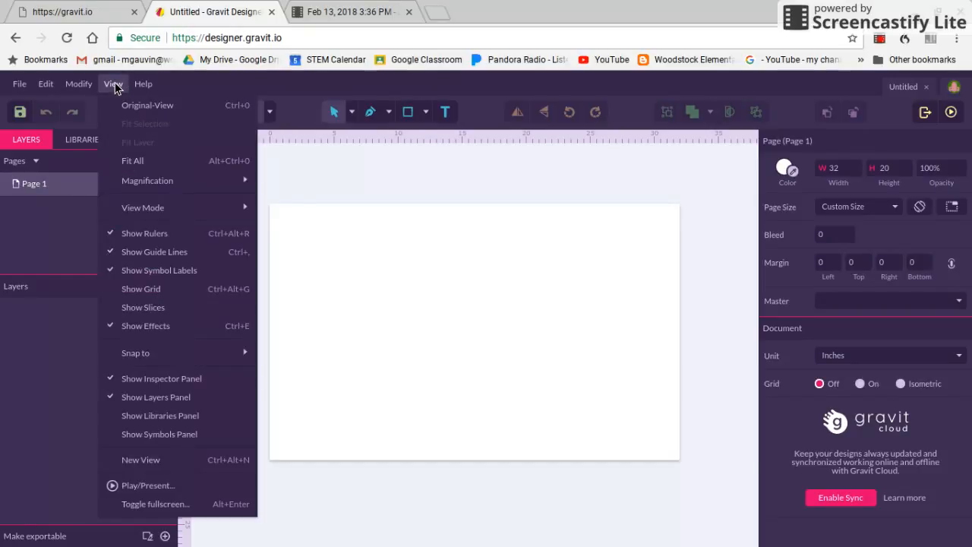
pyautogui.click(145, 290)
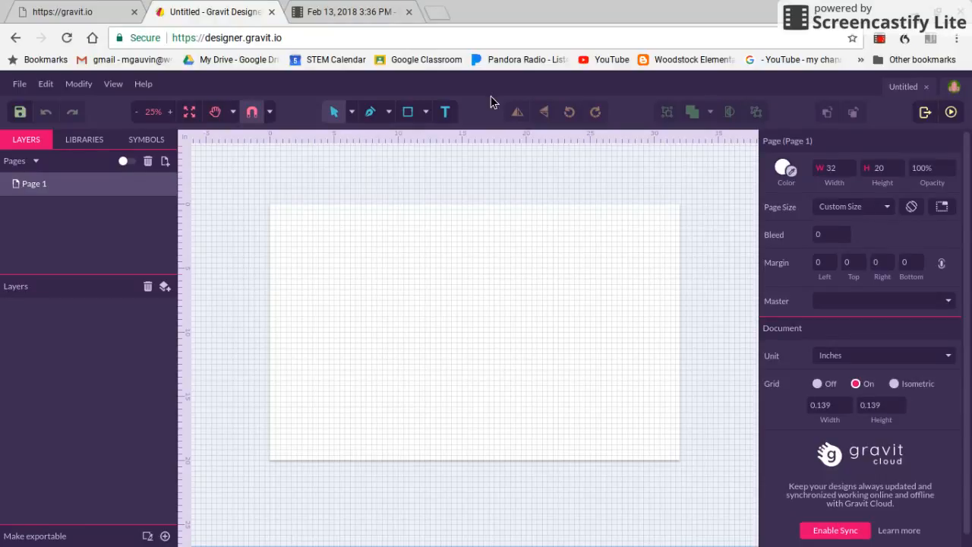
# Draw a vertical line about 8 in long near the page's left edge, starting about 2.8 in from the left and top.
pyautogui.click(426, 114)
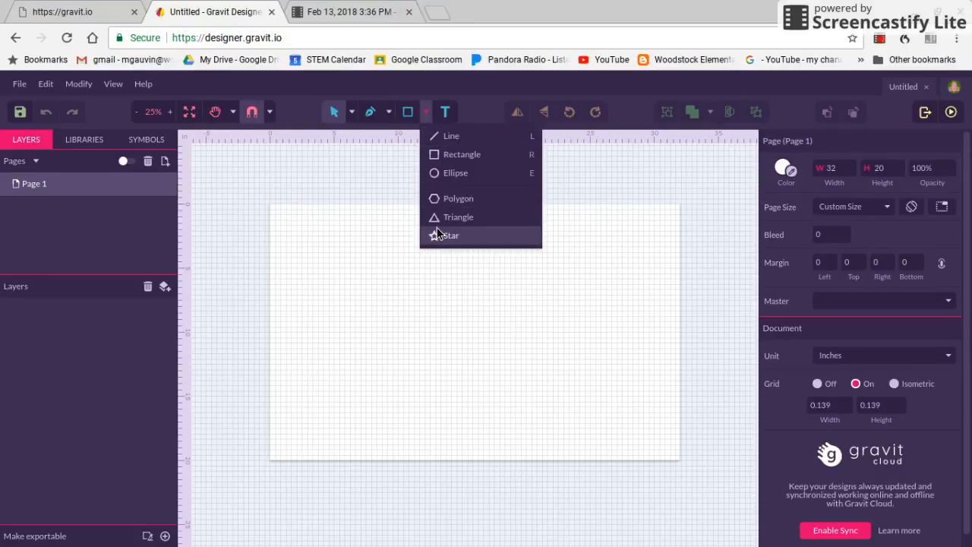
pyautogui.click(442, 137)
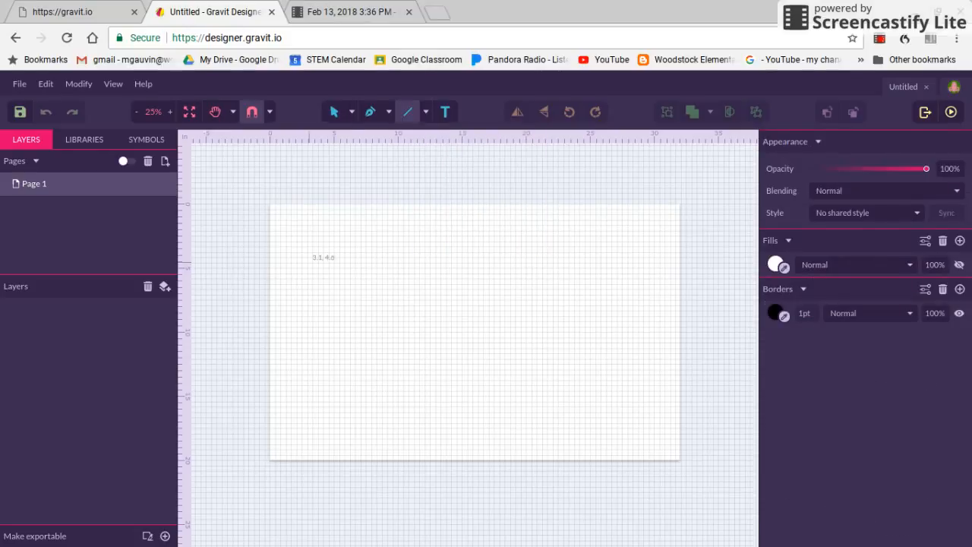
pyautogui.moveTo(305, 239); pyautogui.dragTo(305, 343)
pyautogui.click(302, 344)
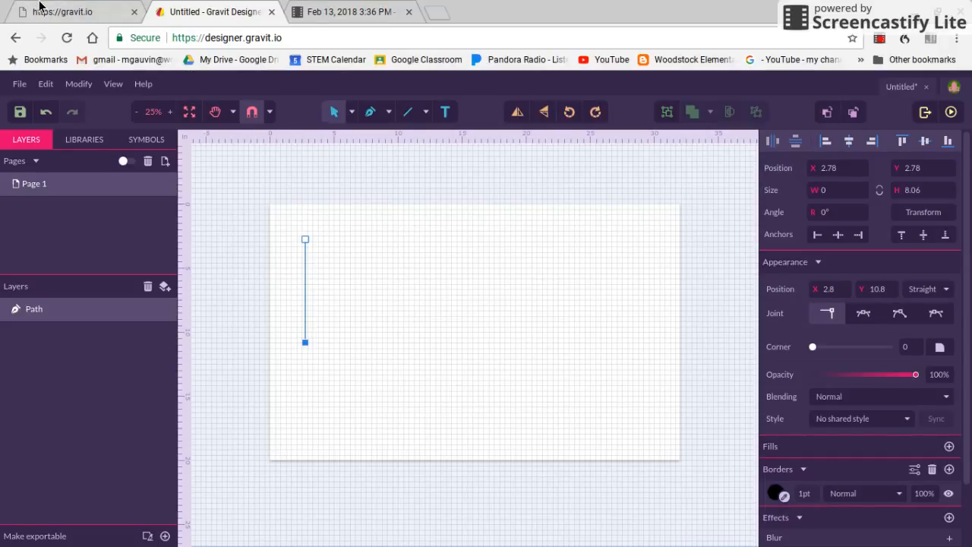
# Copy and paste the vertical line, and move the copy to the right part of the page at about X 23.6 in.
pyautogui.click(47, 85)
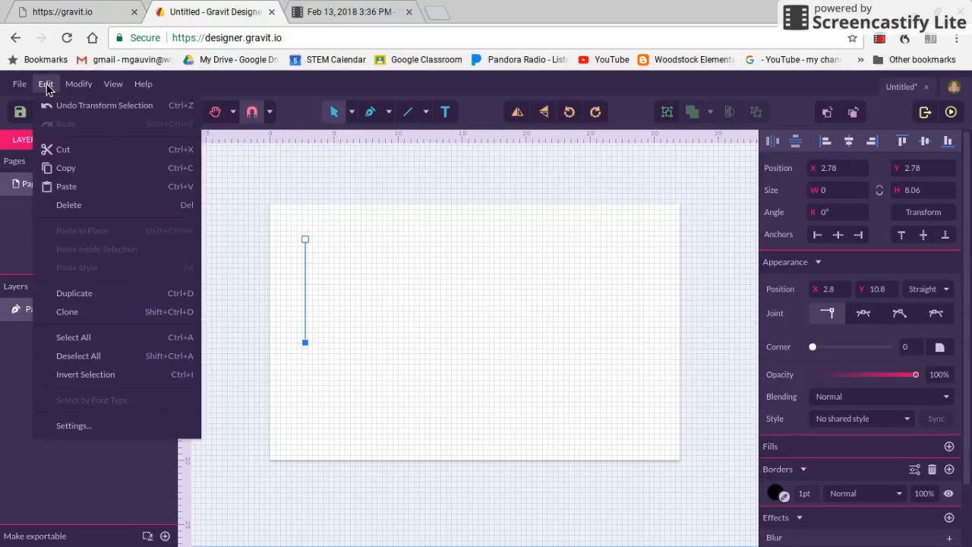
pyautogui.click(64, 168)
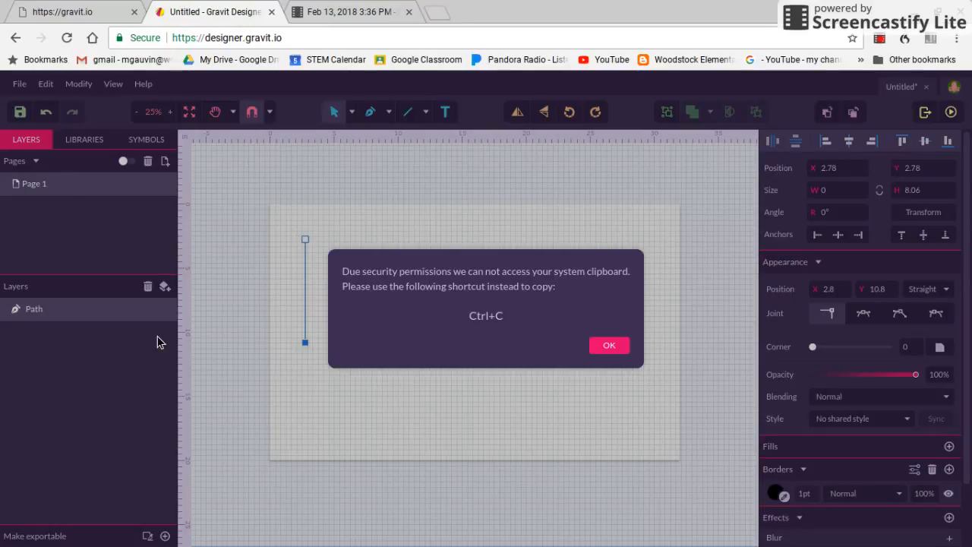
pyautogui.click(609, 347)
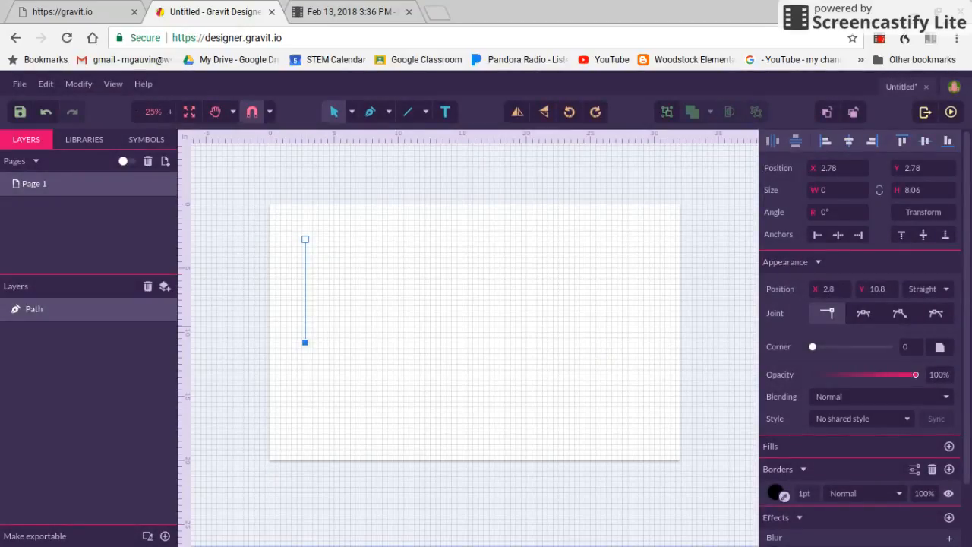
pyautogui.hotkey('ctrl', 'v')
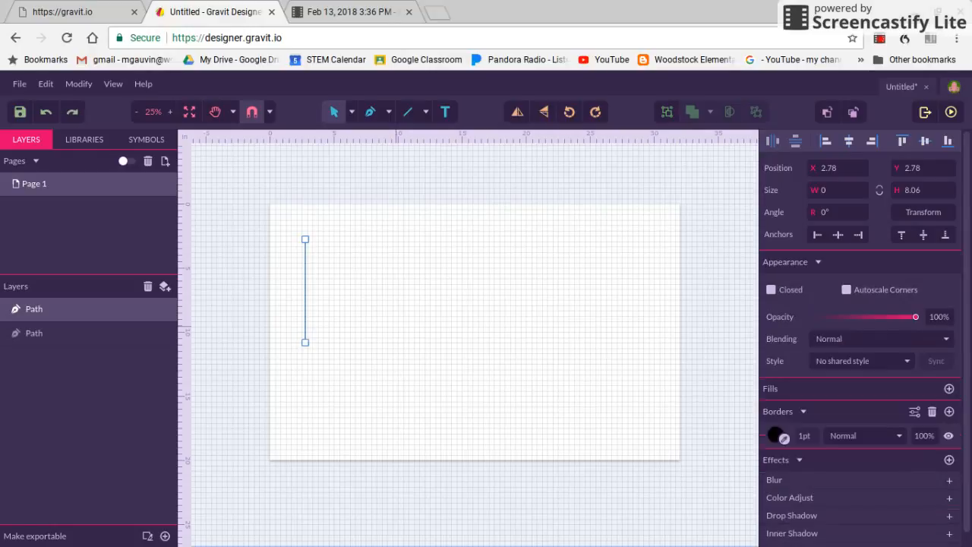
pyautogui.moveTo(305, 290); pyautogui.dragTo(572, 287)
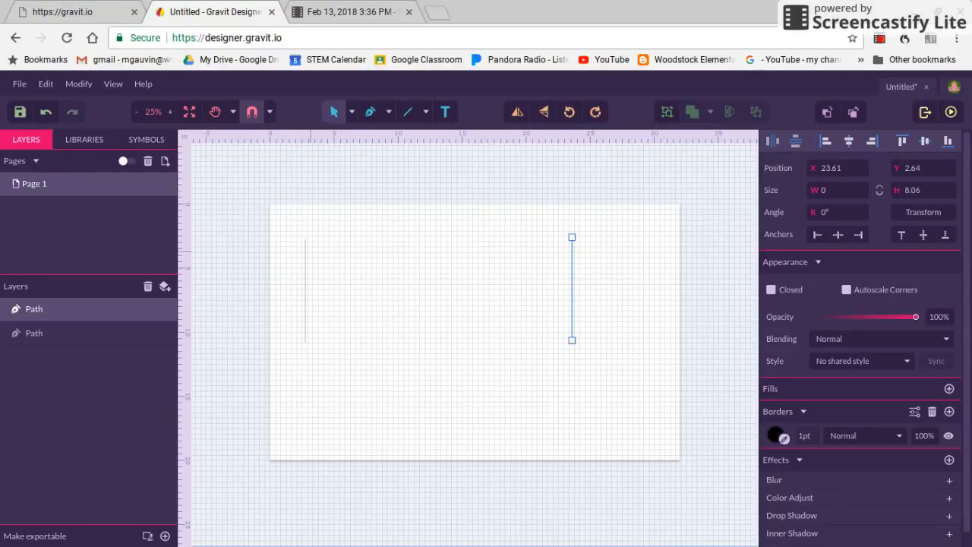
# Align the right vertical line with the left one by moving it down to Y 2.78 in, and compare both lines' positions.
pyautogui.click(306, 257)
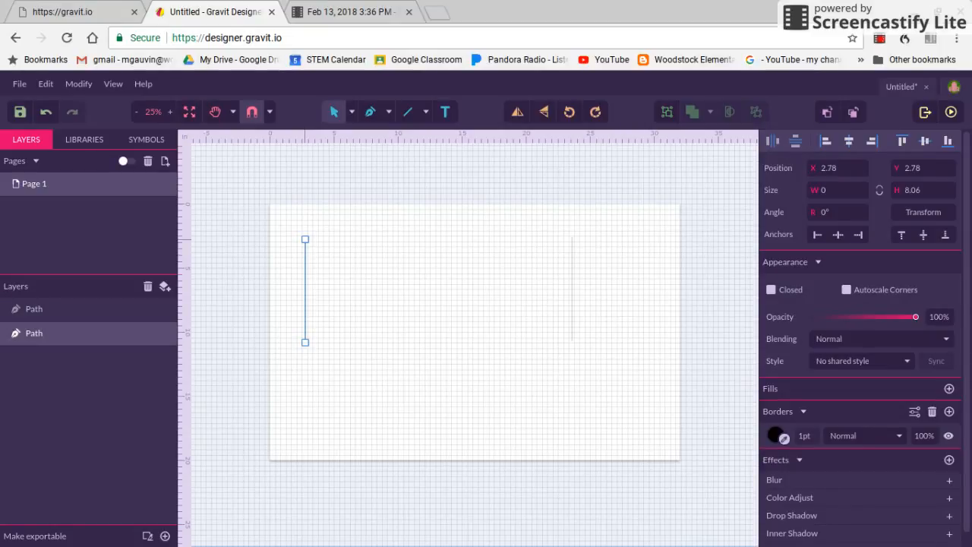
pyautogui.click(305, 239)
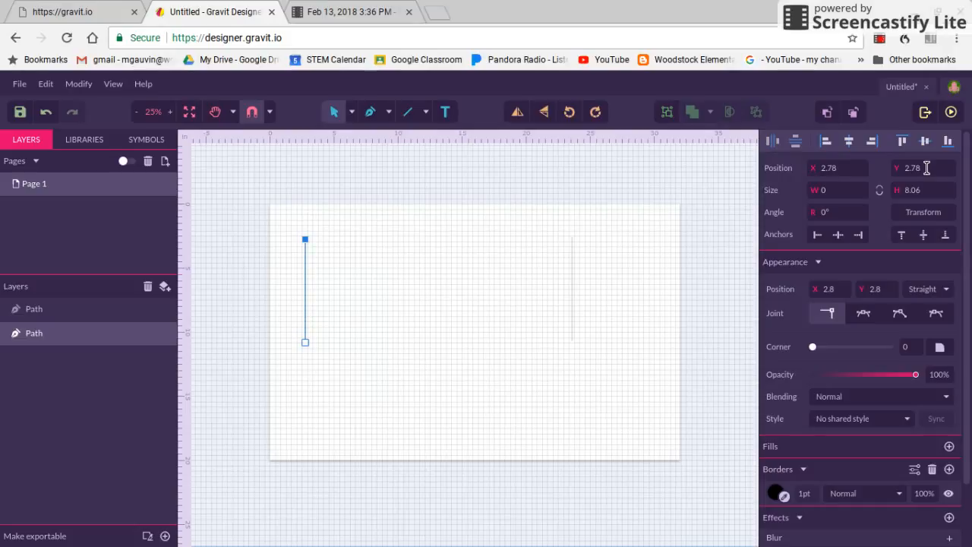
pyautogui.click(572, 289)
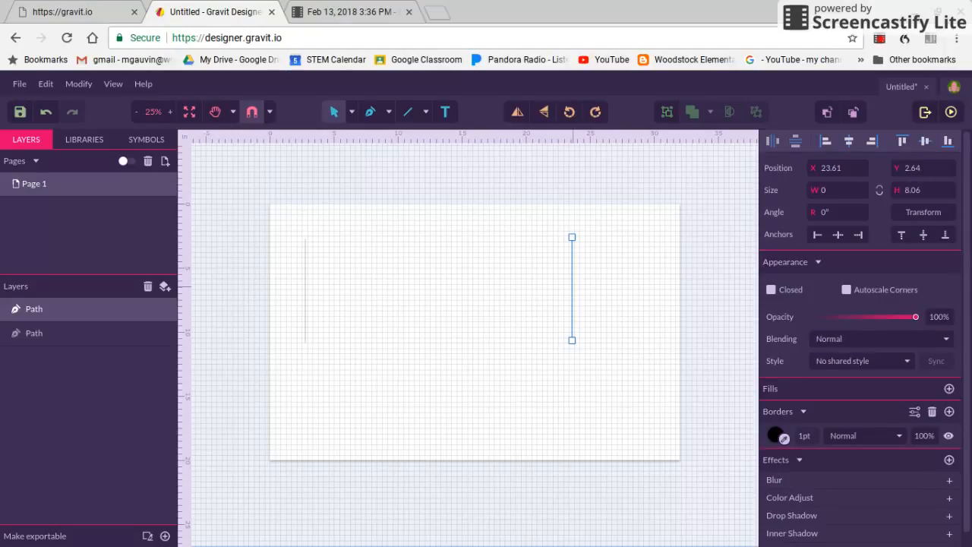
pyautogui.moveTo(573, 286); pyautogui.dragTo(573, 288)
pyautogui.click(305, 281)
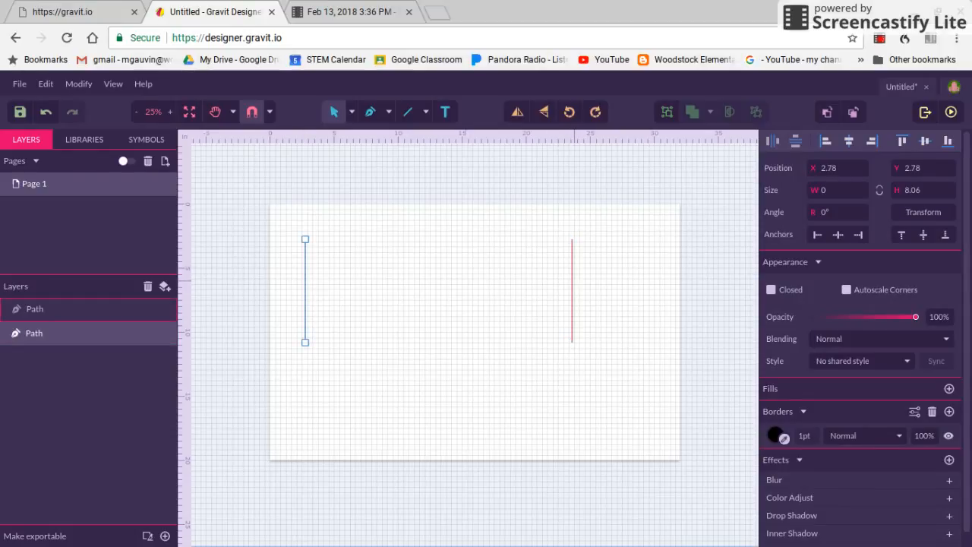
pyautogui.click(572, 279)
pyautogui.click(572, 239)
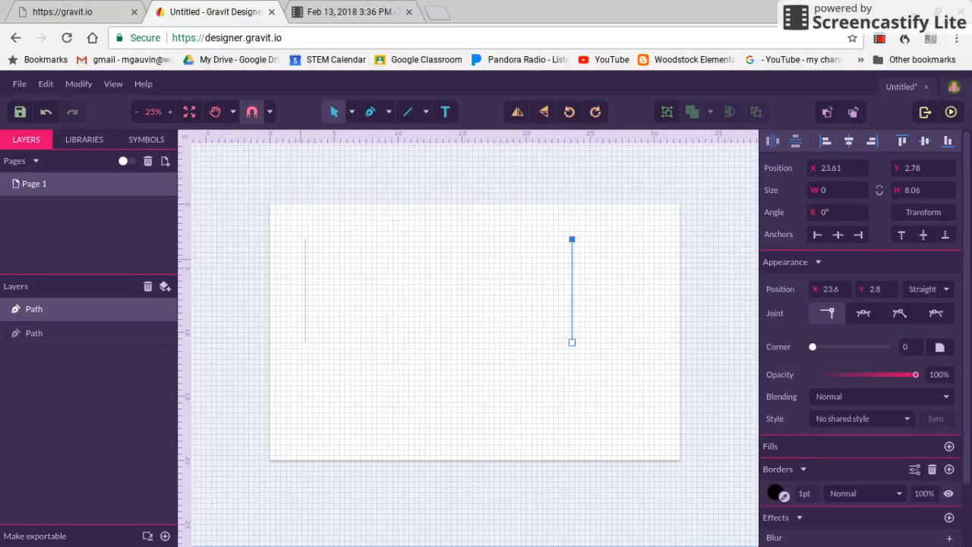
pyautogui.click(306, 288)
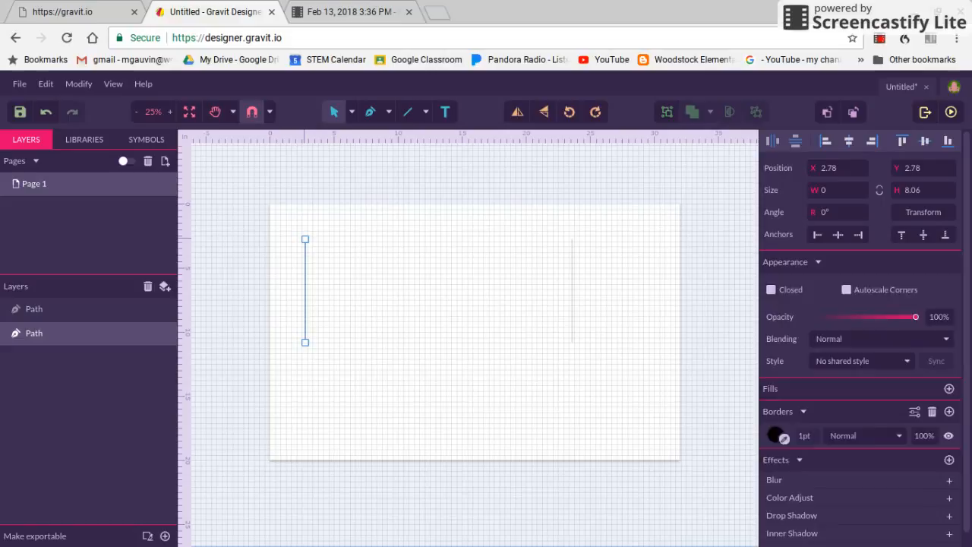
pyautogui.click(305, 239)
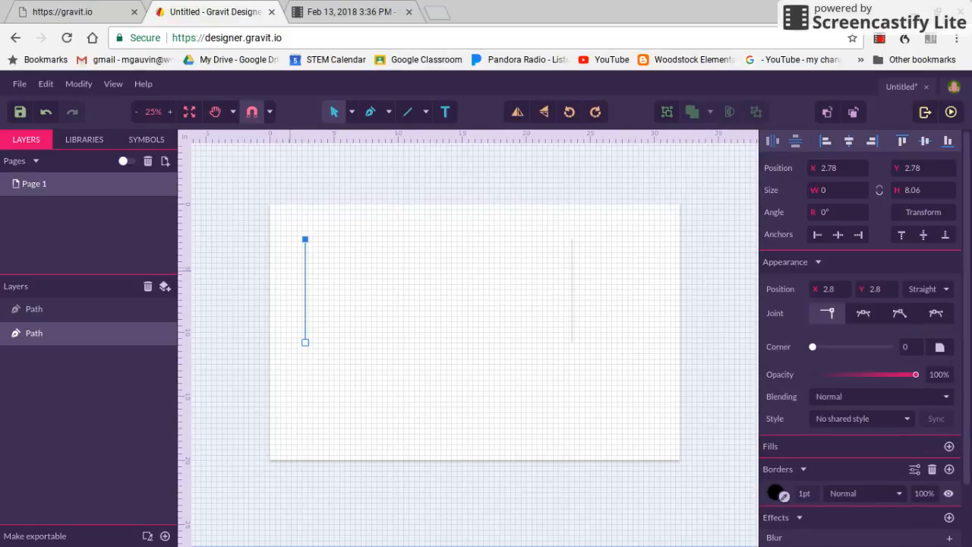
# Draw a line about 21 in long joining the lower ends of the two vertical lines.
pyautogui.click(427, 112)
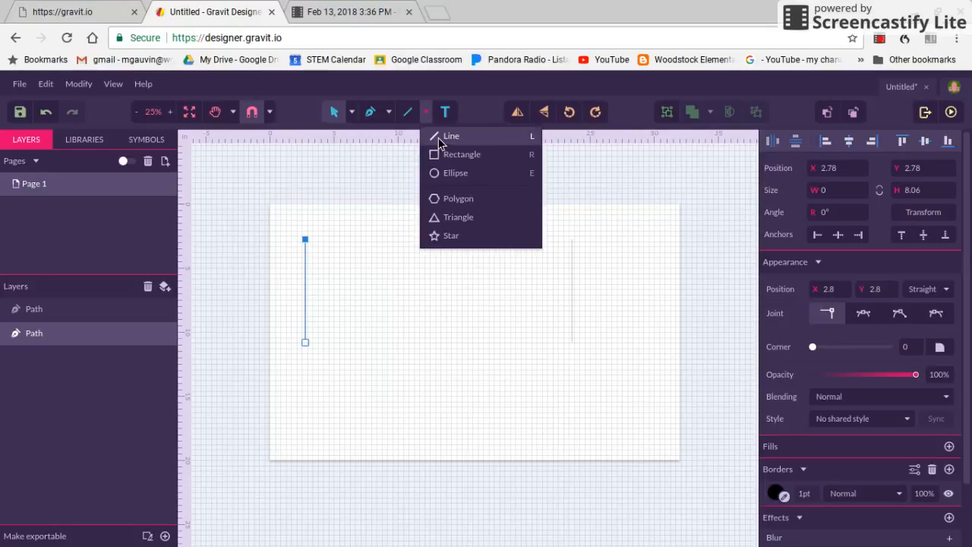
pyautogui.click(440, 136)
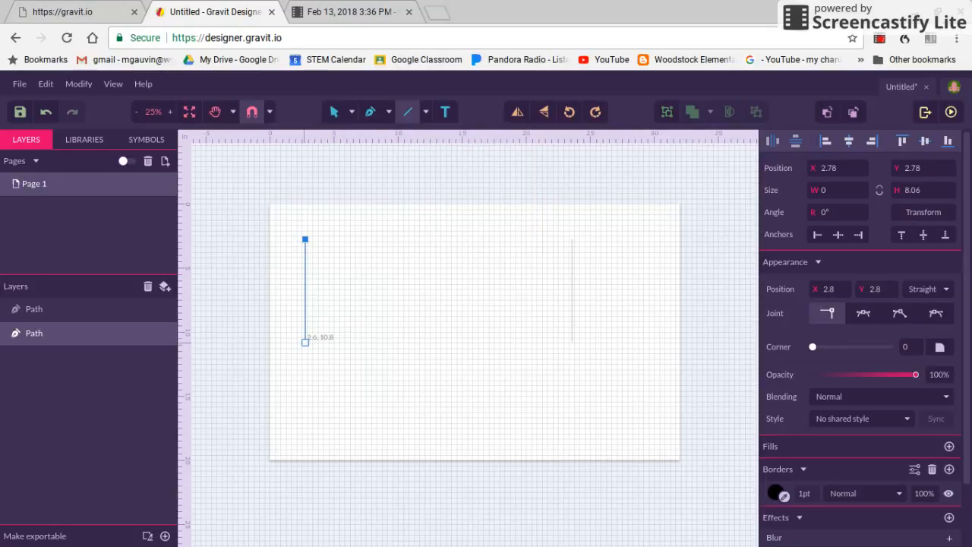
pyautogui.moveTo(306, 342)
pyautogui.mouseDown()
pyautogui.moveTo(506, 335)
pyautogui.moveTo(574, 344)
pyautogui.mouseUp()
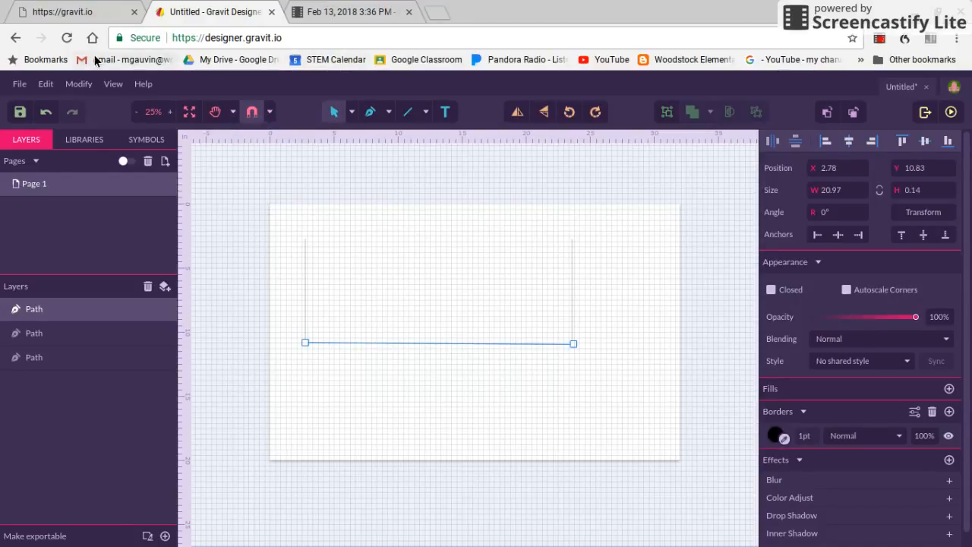
# Enable snapping to shapes for the drawing.
pyautogui.click(103, 81)
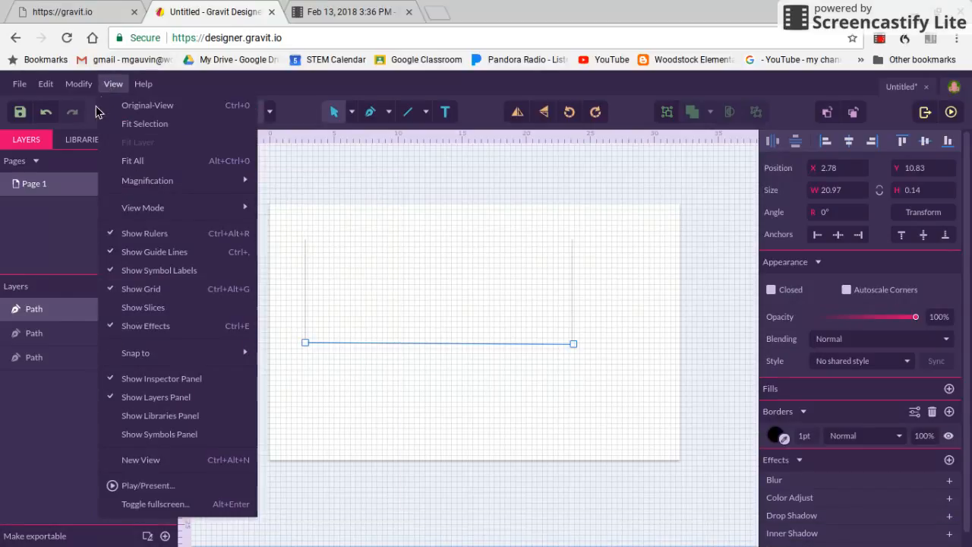
pyautogui.click(112, 84)
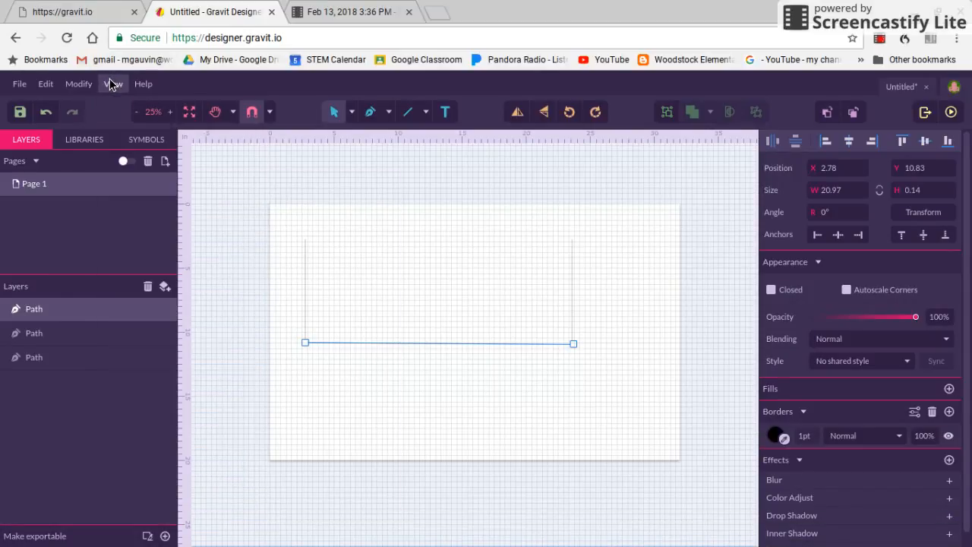
pyautogui.click(268, 113)
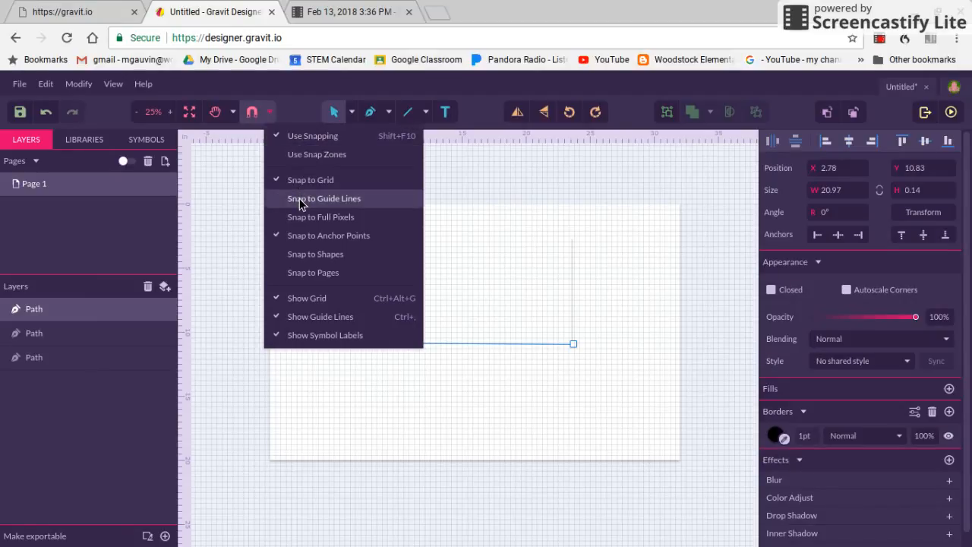
pyautogui.click(295, 255)
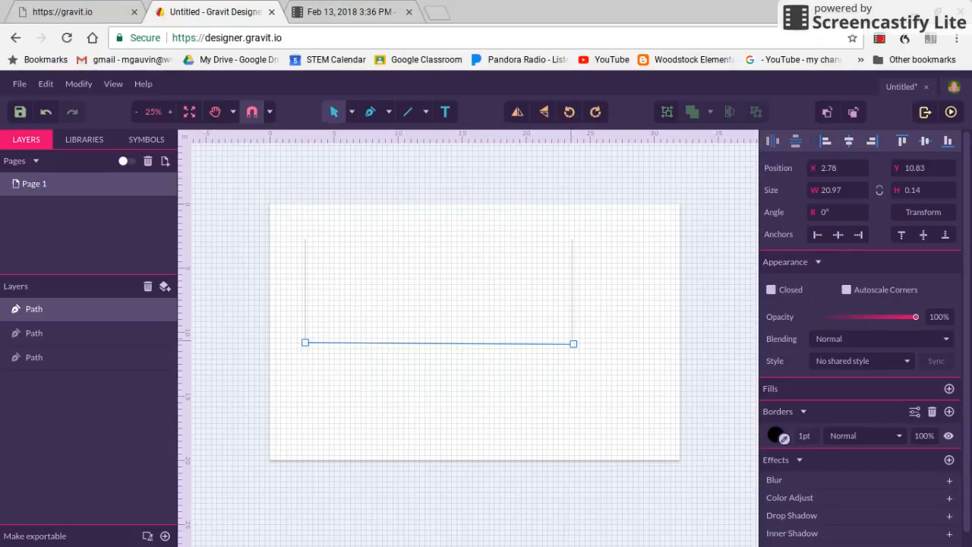
# Level the bottom line by moving its right end to X 23.6, Y 10.8 in, and compare the two vertical lines' positions.
pyautogui.click(573, 344)
pyautogui.moveTo(573, 344)
pyautogui.mouseDown()
pyautogui.moveTo(562, 344)
pyautogui.moveTo(574, 342)
pyautogui.mouseUp()
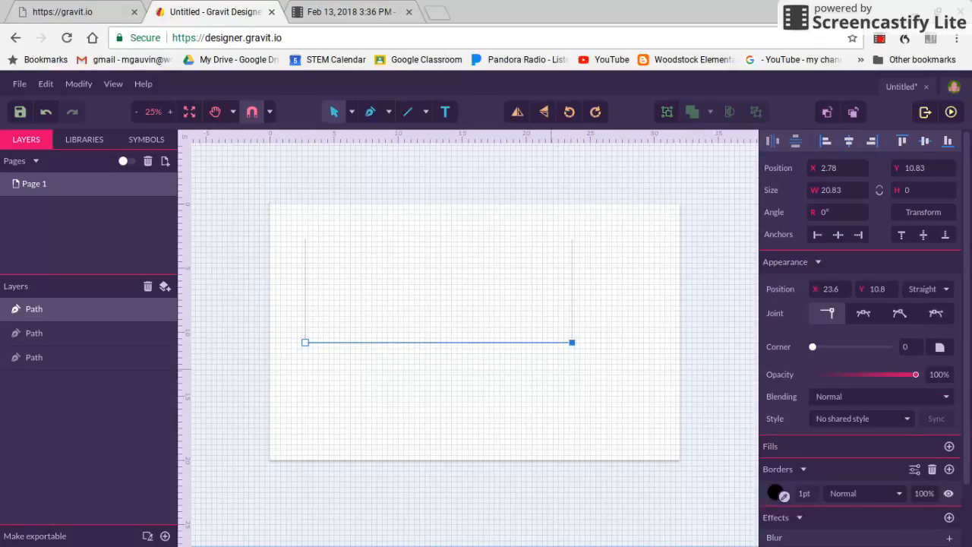
pyautogui.click(590, 278)
pyautogui.click(572, 281)
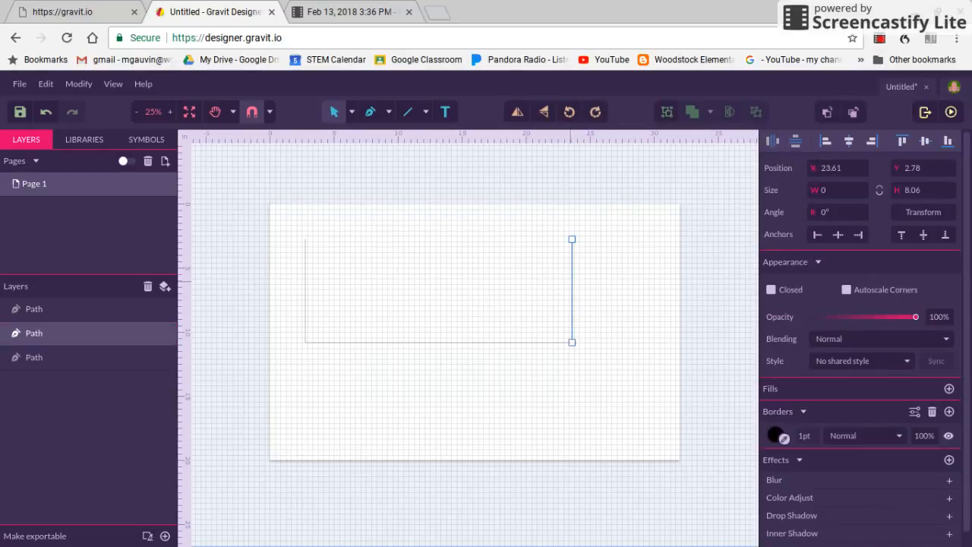
pyautogui.click(305, 294)
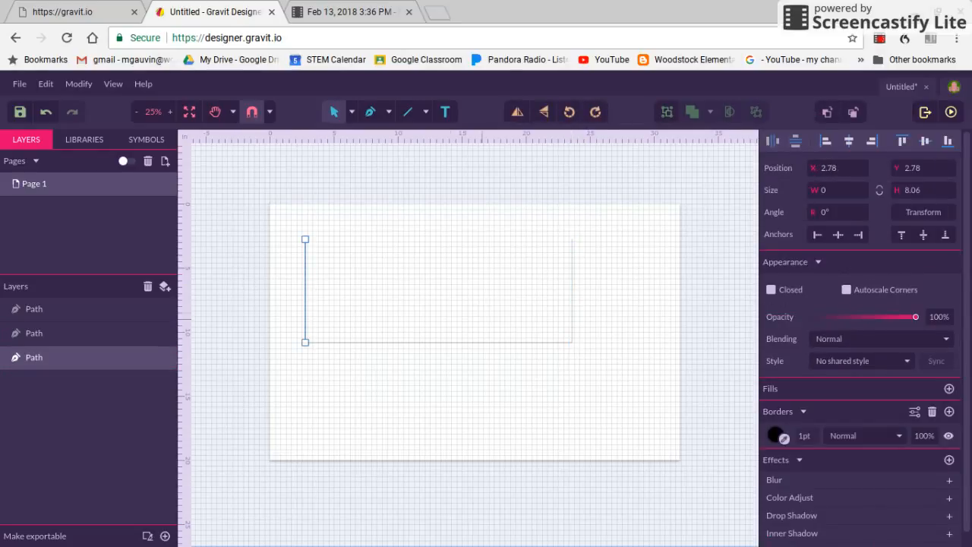
pyautogui.click(572, 300)
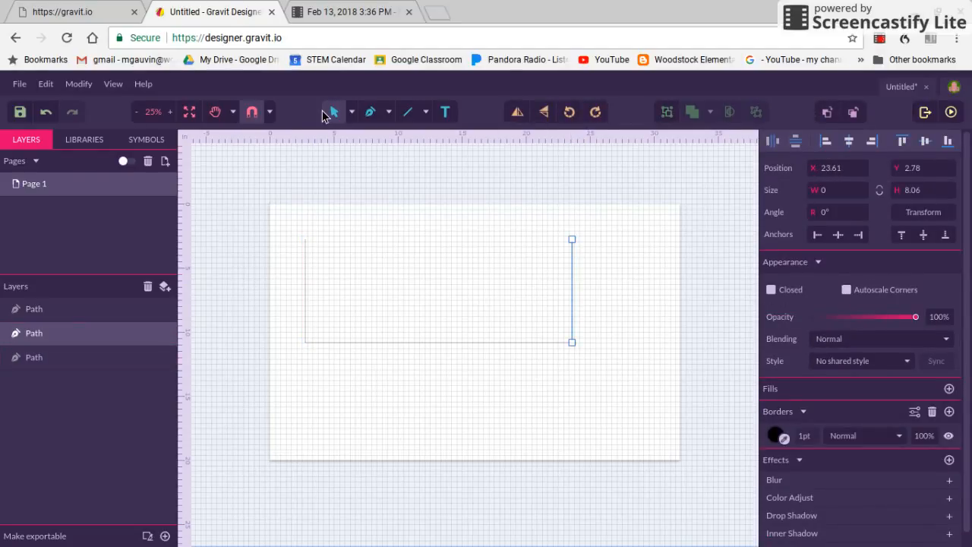
# Draw a line about 4.9 in wide and 2.8 in high sloping inward from the left vertical line's upper end, and try flipping it.
pyautogui.click(427, 112)
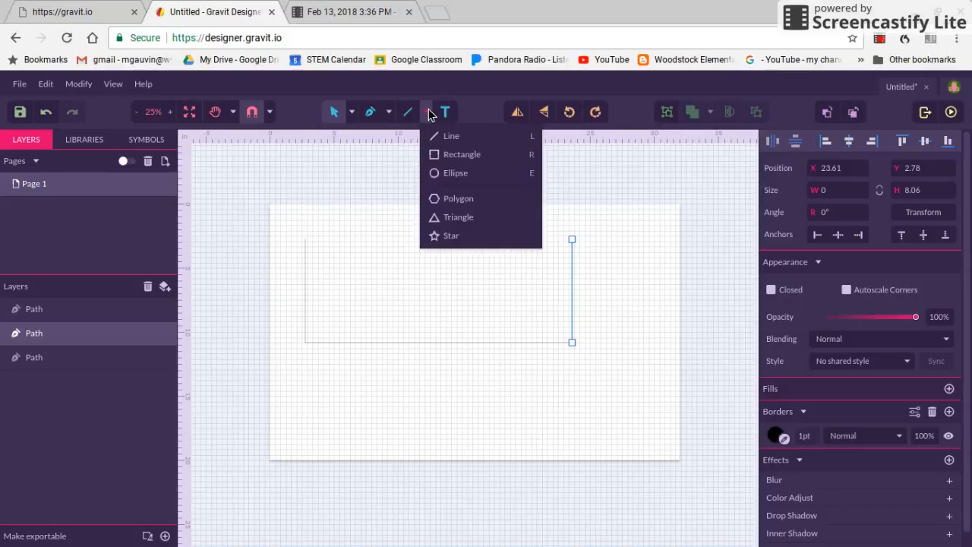
pyautogui.click(456, 137)
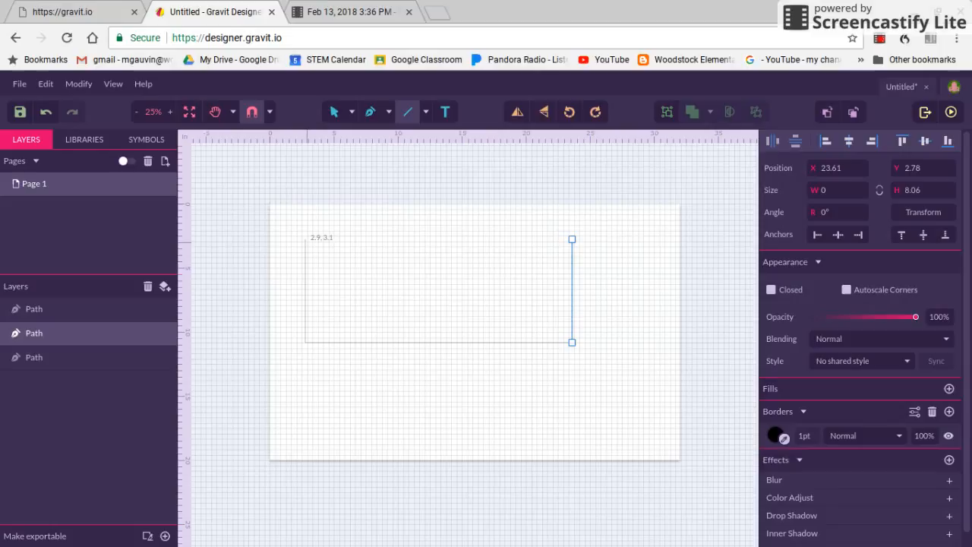
pyautogui.moveTo(307, 241); pyautogui.dragTo(369, 276)
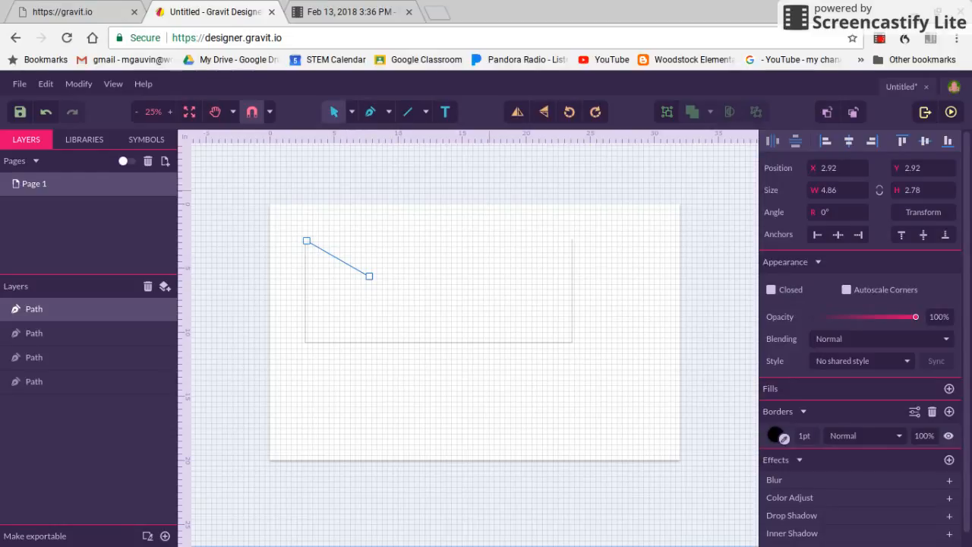
pyautogui.click(544, 112)
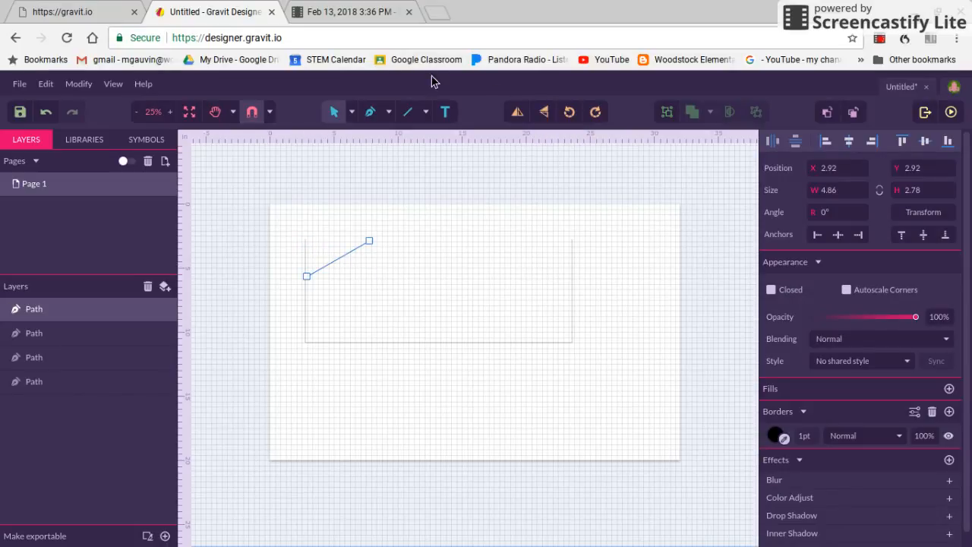
pyautogui.click(543, 116)
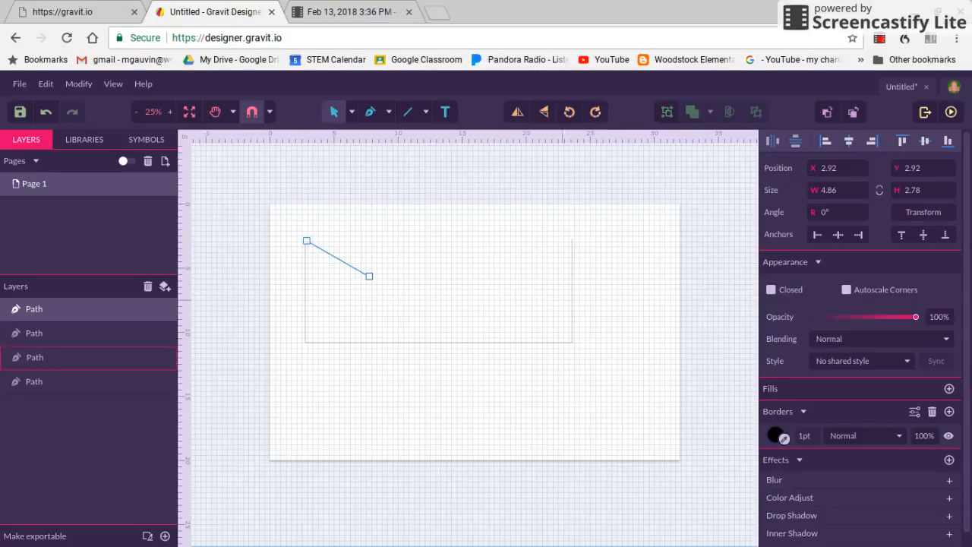
# Copy and paste the slanted line, and place the flipped copy at X 18.75, Y 2.92 in against the right vertical line's upper end.
pyautogui.click(522, 295)
pyautogui.hotkey('ctrl', 'z')
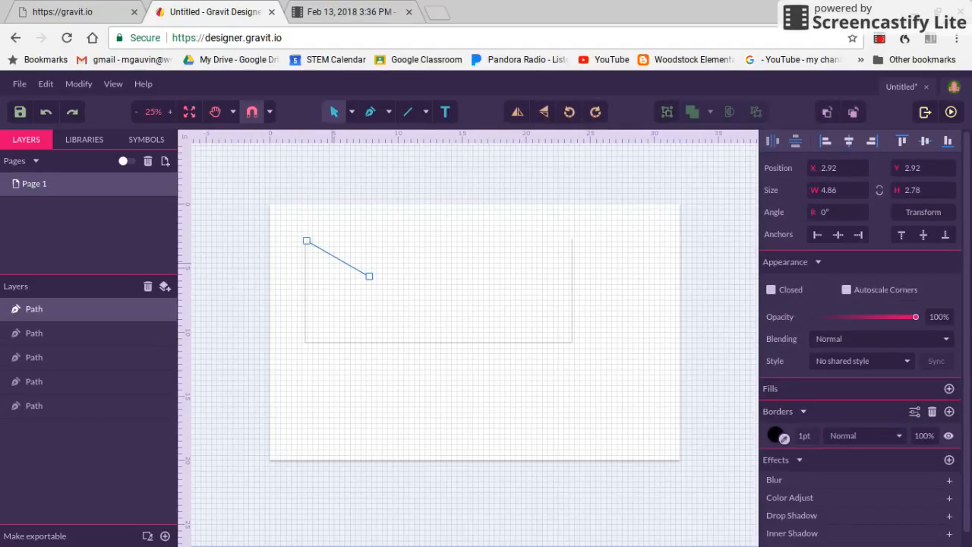
pyautogui.moveTo(338, 258); pyautogui.dragTo(419, 265)
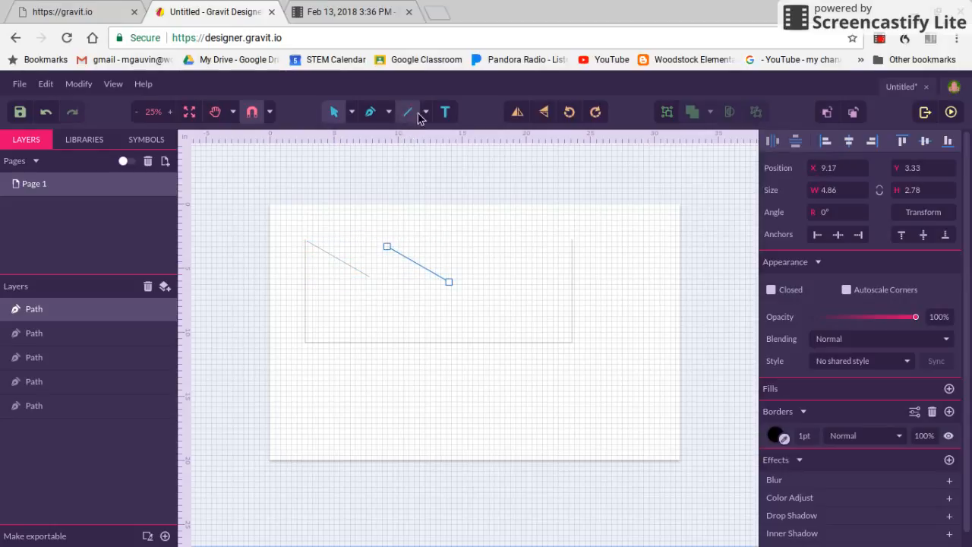
pyautogui.click(544, 112)
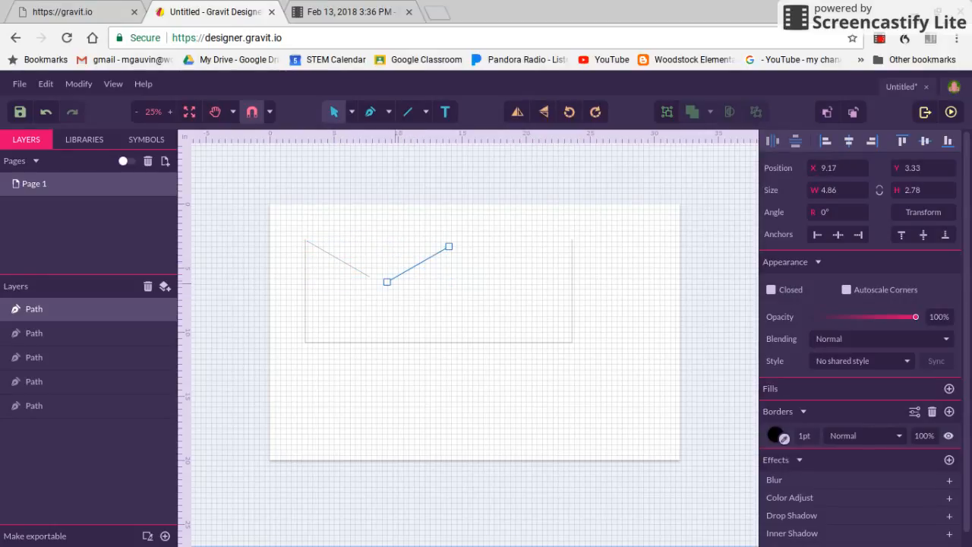
pyautogui.moveTo(413, 264); pyautogui.dragTo(536, 262)
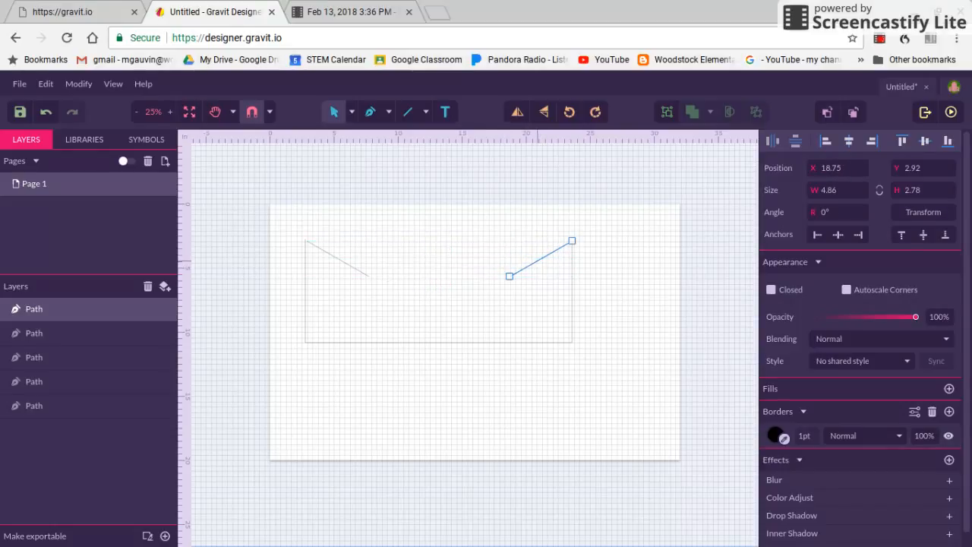
pyautogui.press('Escape')
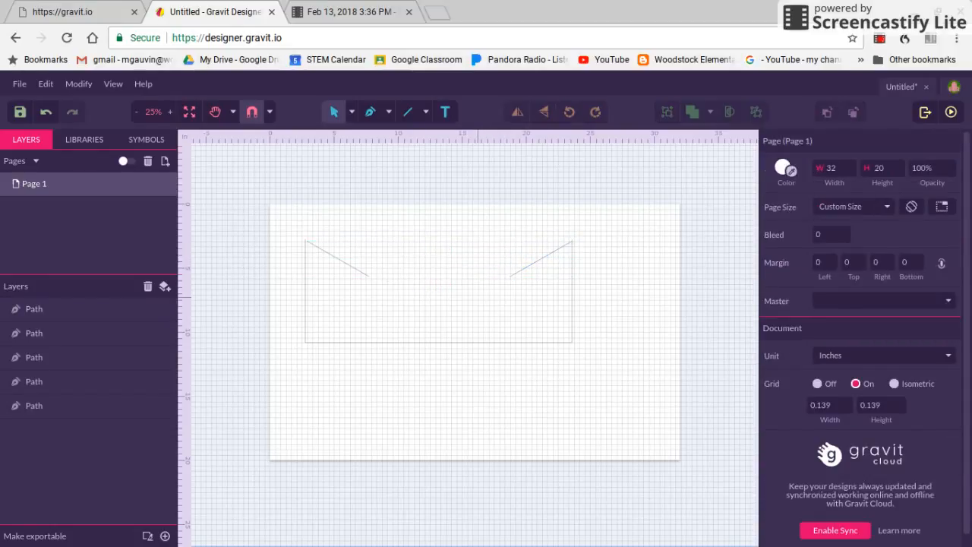
# Draw a horizontal line about 11 in long joining the lower ends of the two slanted lines.
pyautogui.click(426, 111)
pyautogui.click(448, 135)
pyautogui.moveTo(305, 241); pyautogui.dragTo(575, 240)
pyautogui.moveTo(369, 276)
pyautogui.mouseDown()
pyautogui.moveTo(534, 278)
pyautogui.moveTo(509, 277)
pyautogui.mouseUp()
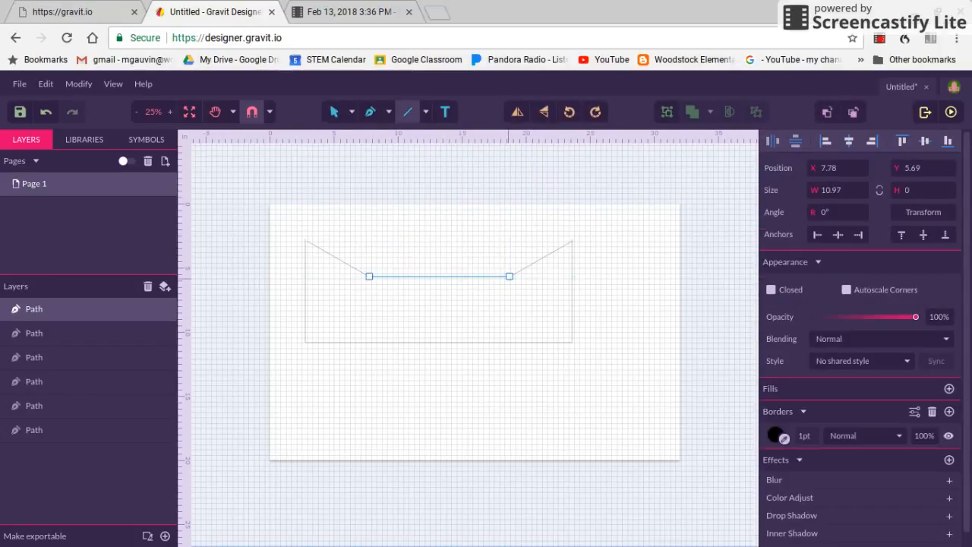
# Merge all six lines of the outline into one compound shape.
pyautogui.moveTo(301, 225); pyautogui.dragTo(608, 363)
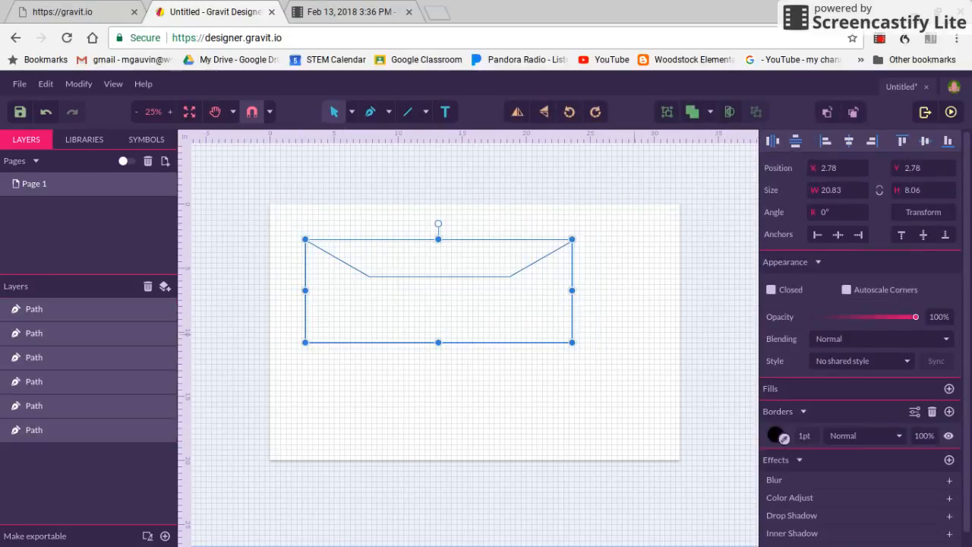
pyautogui.click(693, 113)
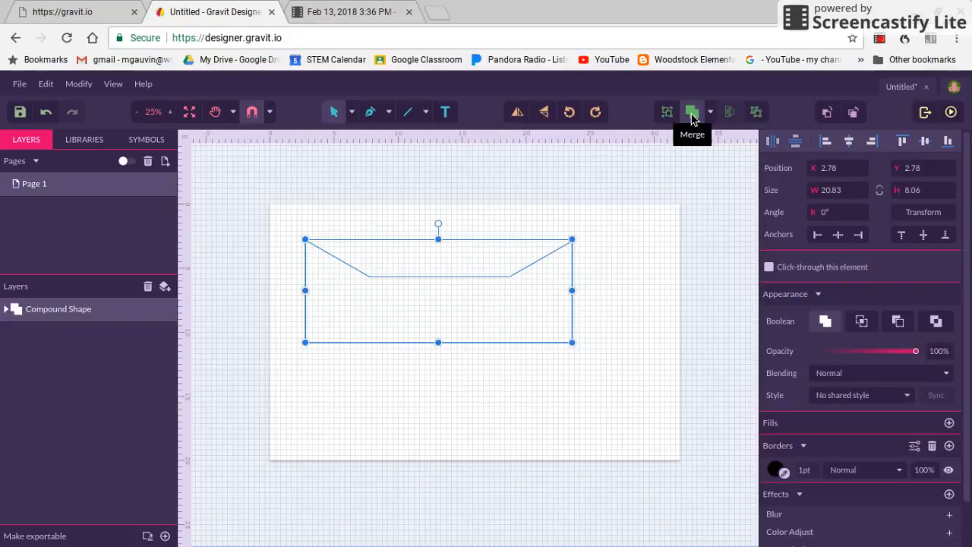
pyautogui.click(598, 315)
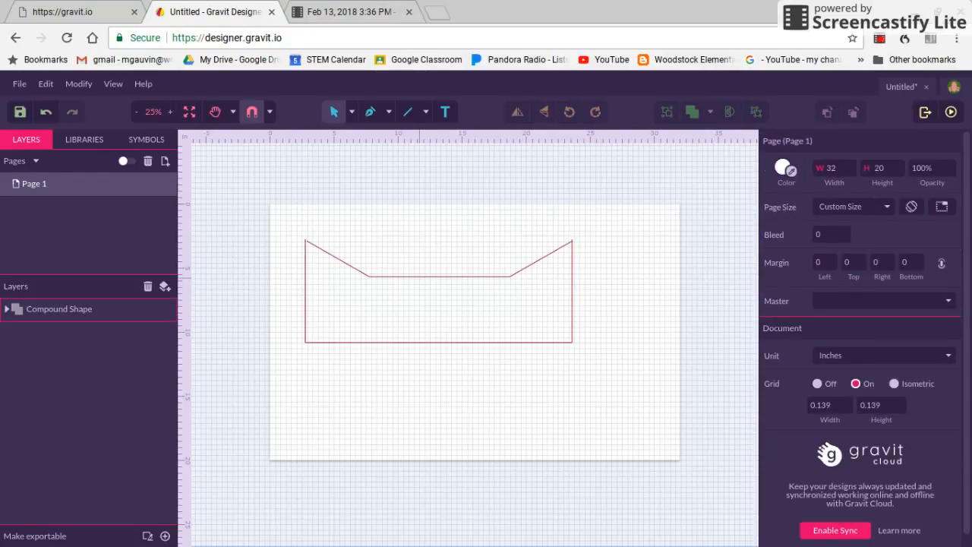
# Scale the compound shape down to about 11.1 × 5 in, keeping its upper-left corner in place.
pyautogui.click(419, 277)
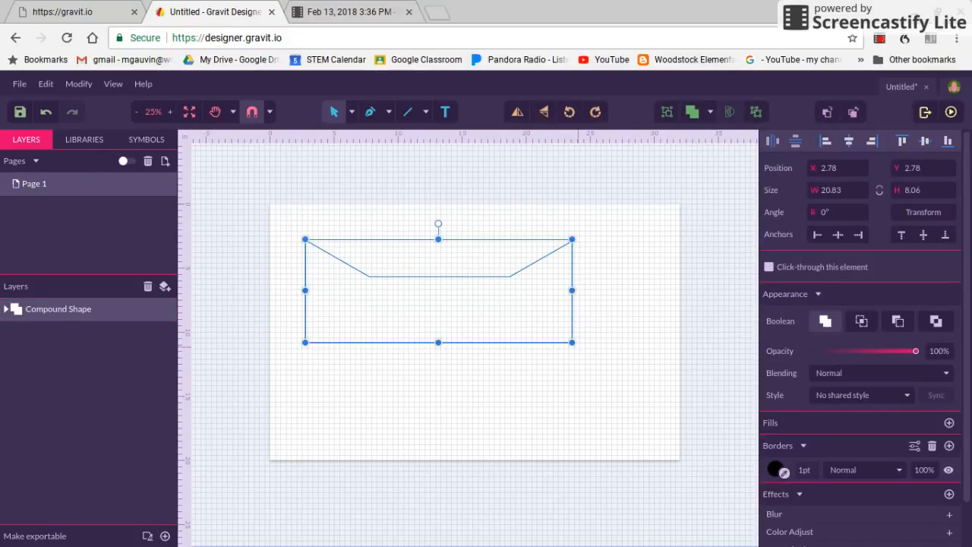
pyautogui.moveTo(572, 343); pyautogui.dragTo(447, 303)
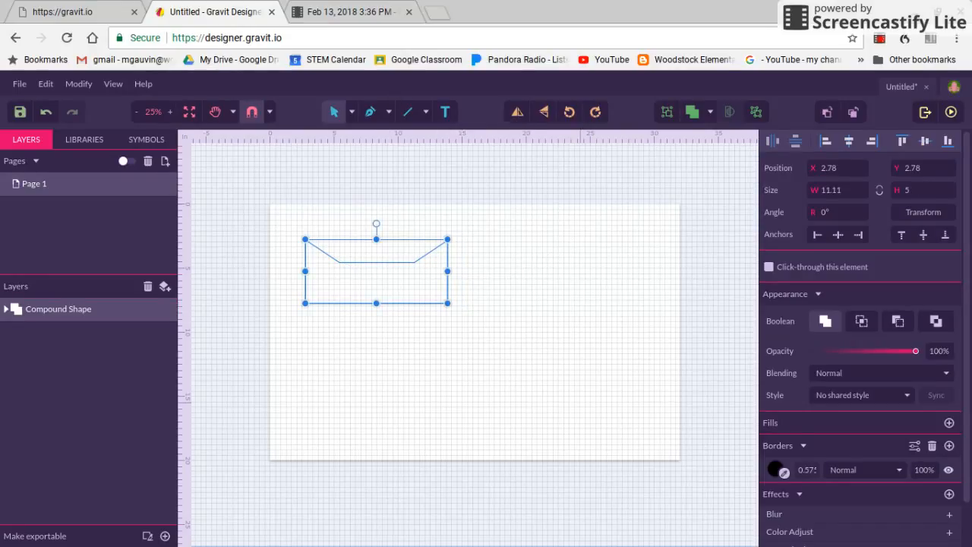
pyautogui.click(589, 407)
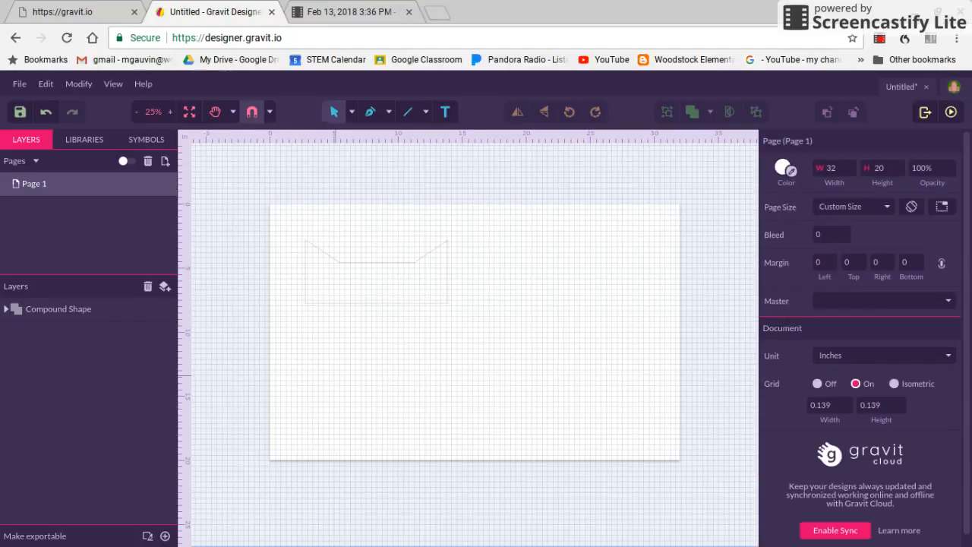
# Copy and paste the compound shape beside the original at X 13.89, Y 2.78 in, and delete the vertical lines where the two shapes meet.
pyautogui.hotkey('ctrl', 'z')
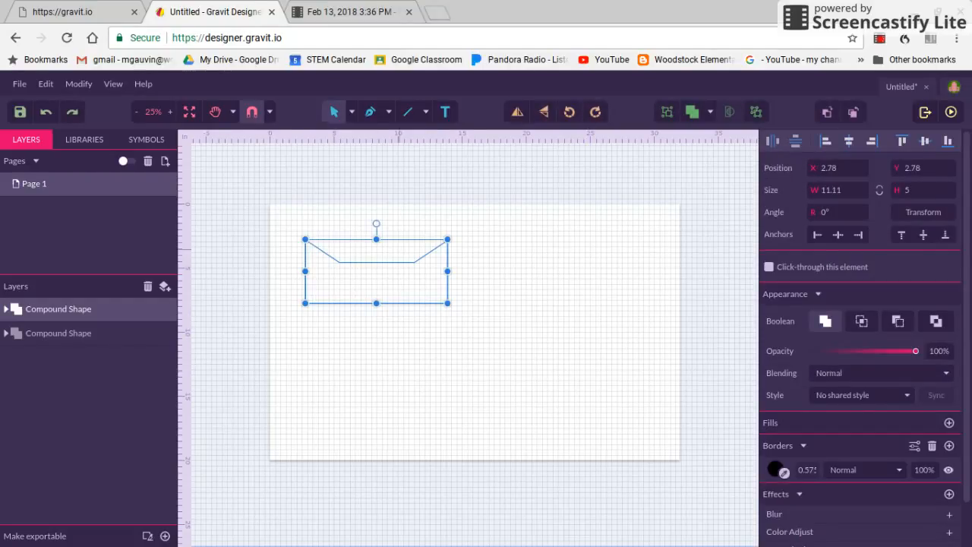
pyautogui.moveTo(398, 266); pyautogui.dragTo(534, 266)
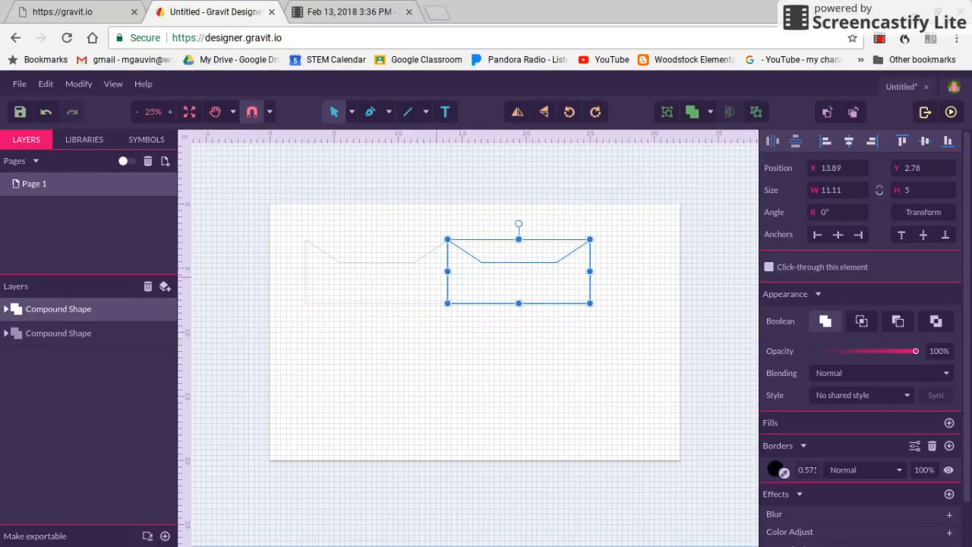
pyautogui.doubleClick(447, 284)
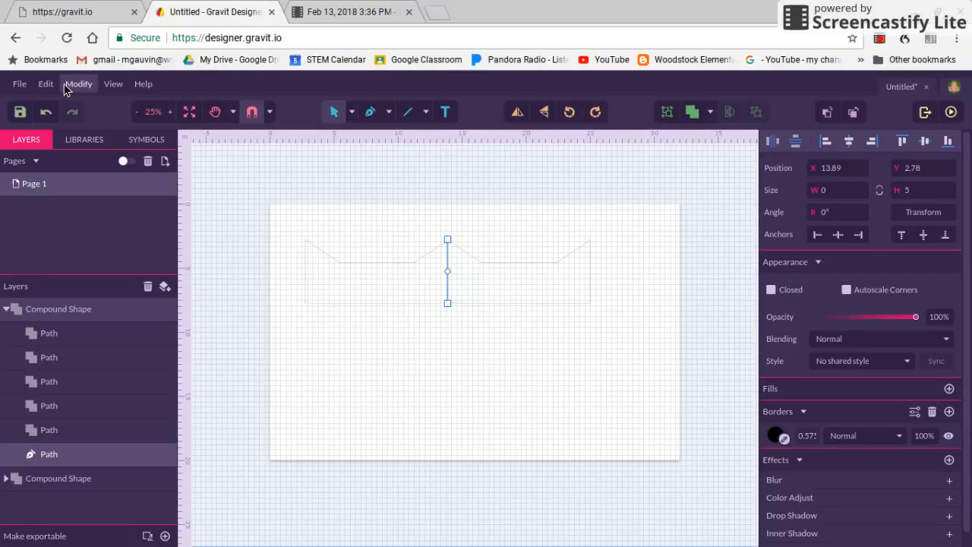
pyautogui.press('Delete')
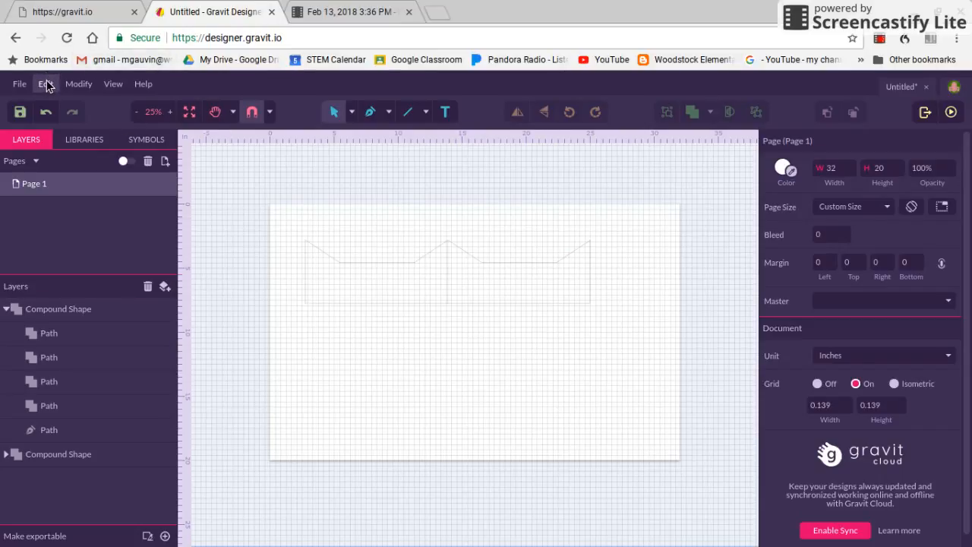
# Save the design to the cloud under the name Untitled.
pyautogui.click(20, 114)
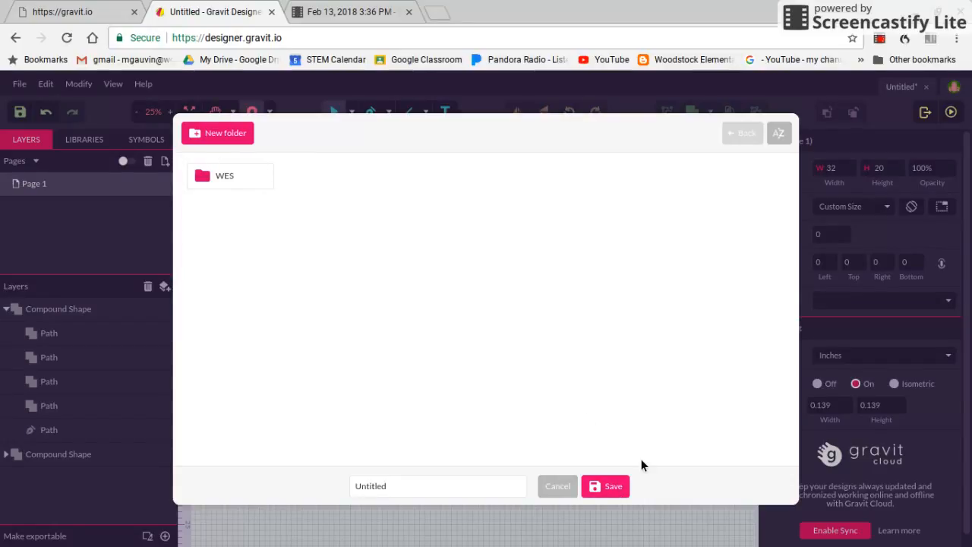
pyautogui.click(612, 486)
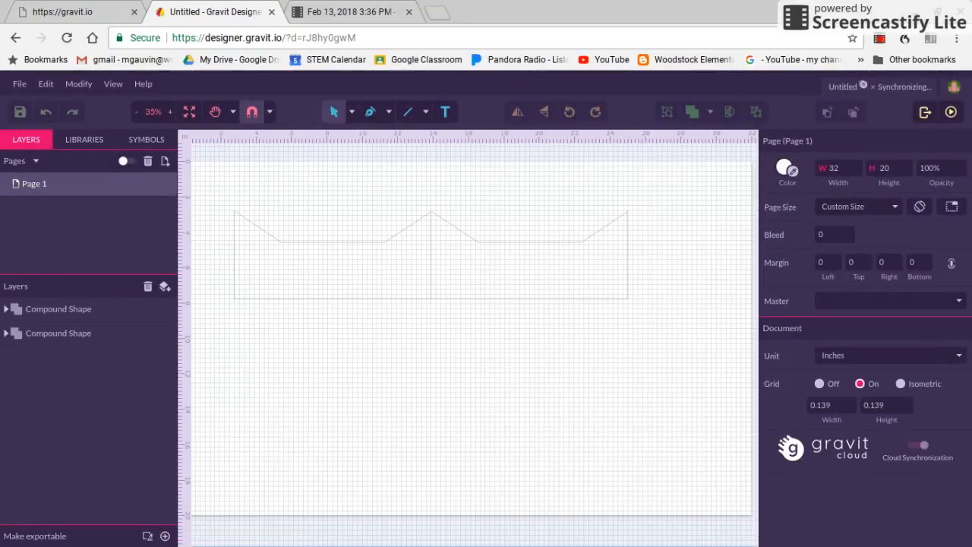